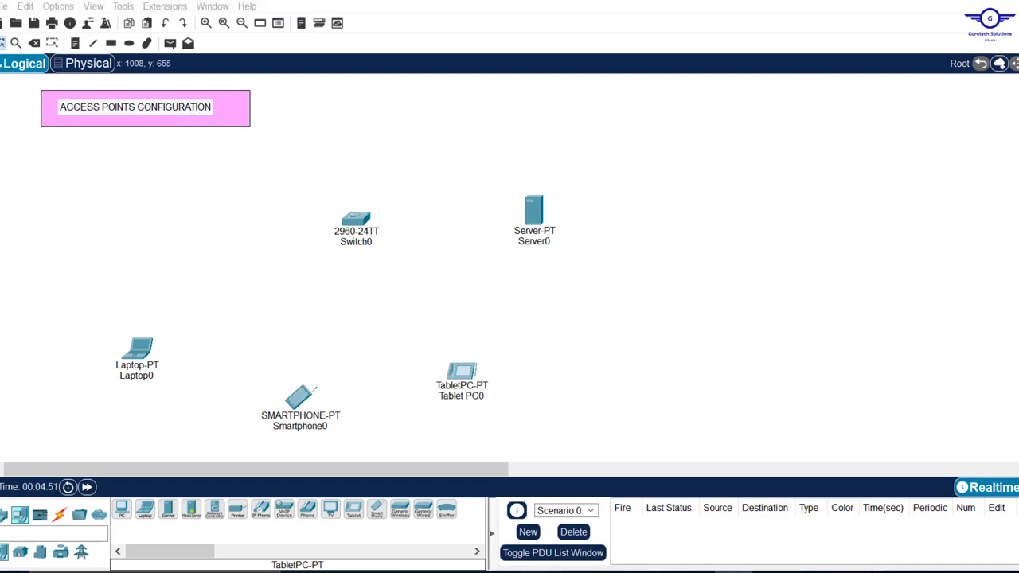
- Review the course spreadsheet and the guide's steps for configuring APs and DHCP
click(733, 571)
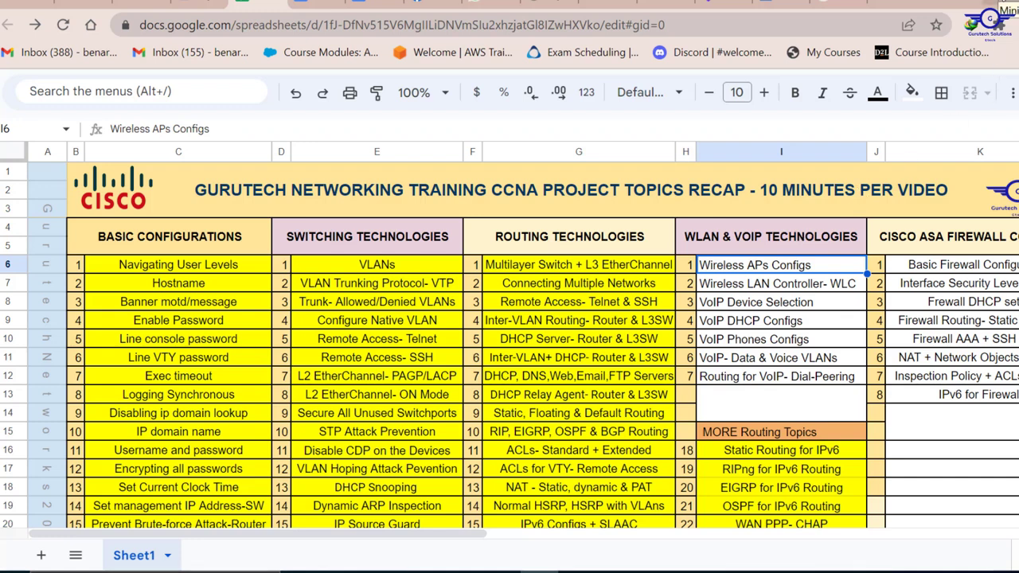
click(996, 5)
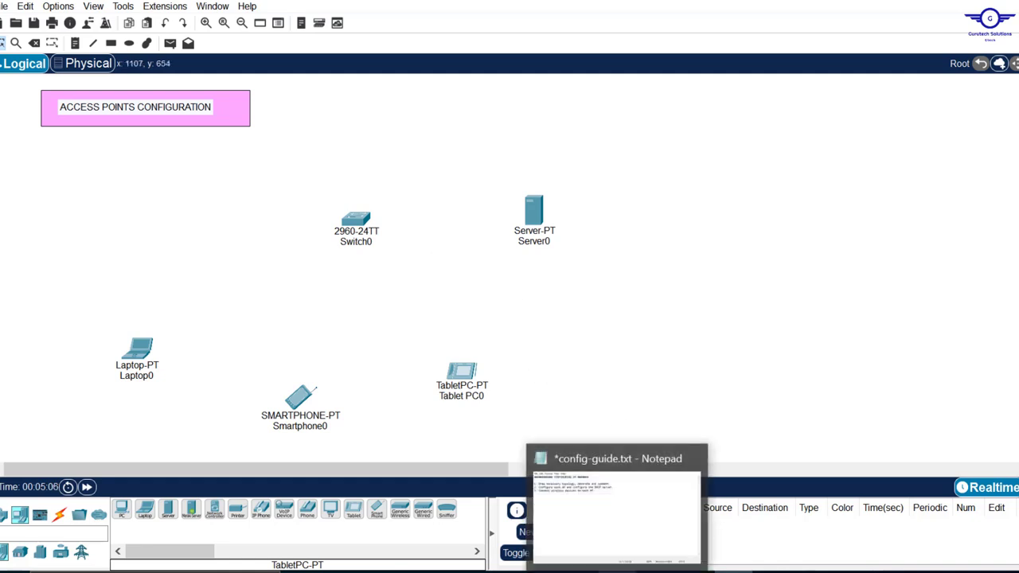
click(617, 572)
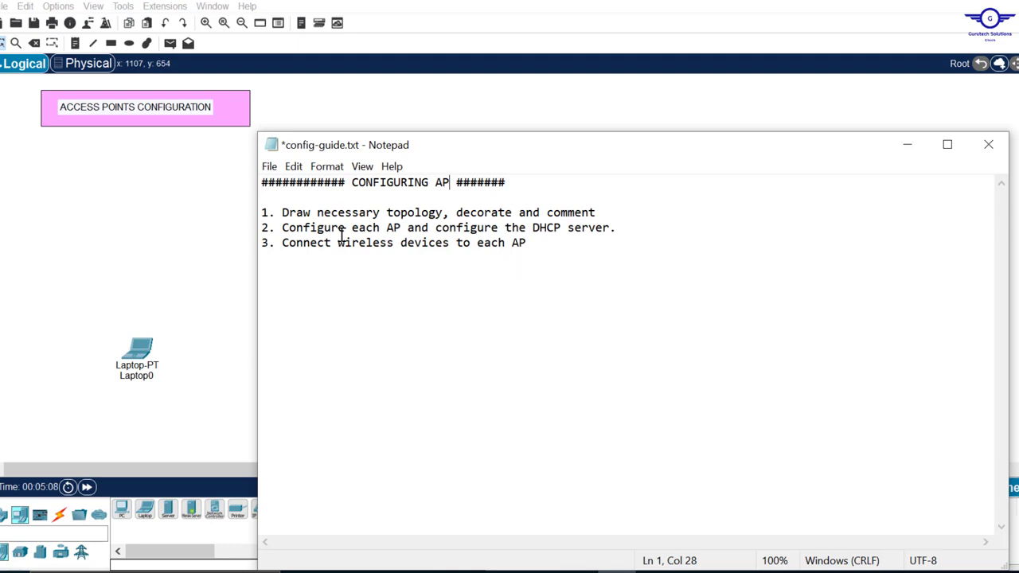
drag(276, 212, 612, 214)
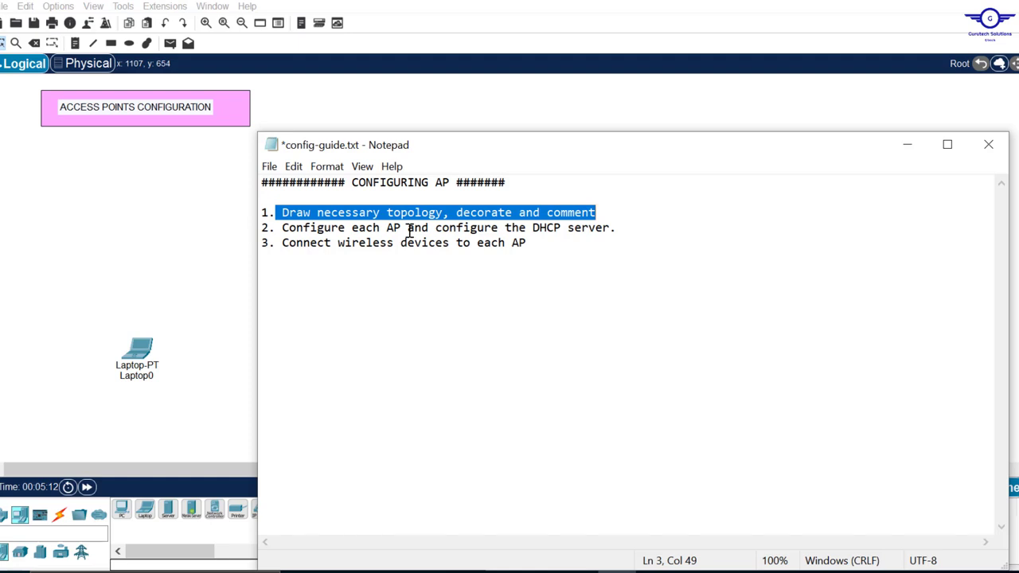
drag(284, 227, 611, 230)
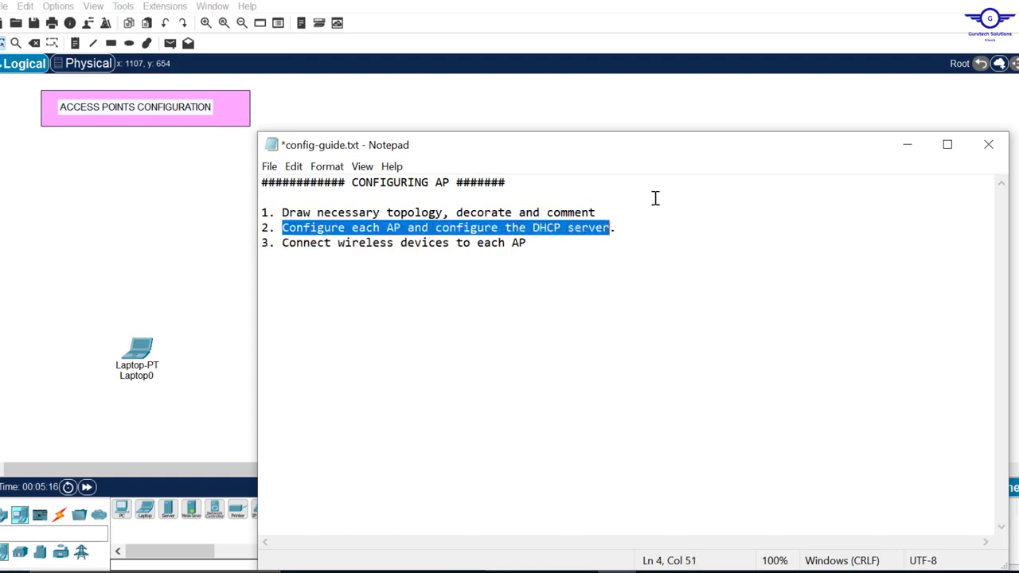
click(527, 109)
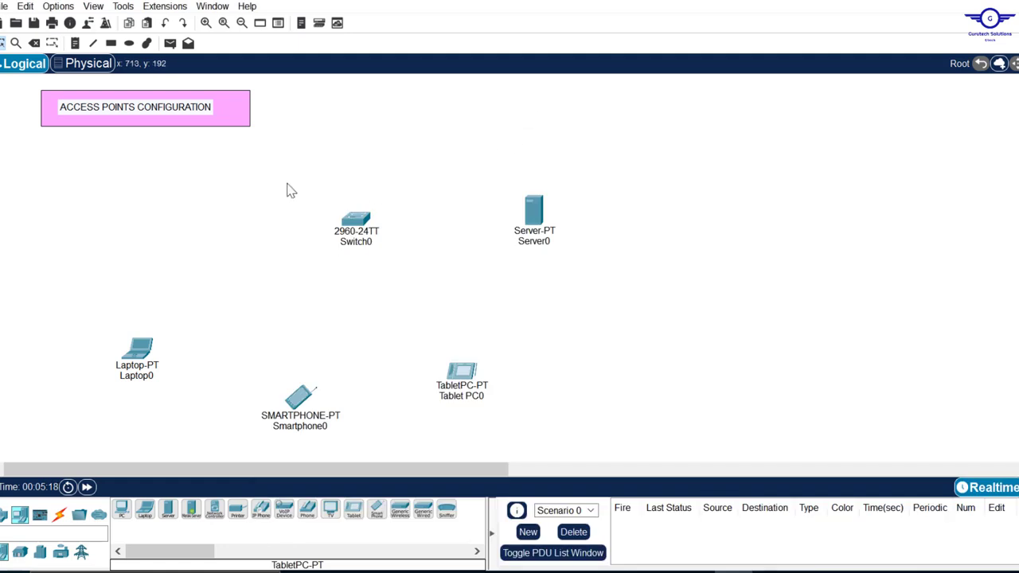
- Place three AP-PT access points from Wireless Devices onto the canvas near the clients
drag(159, 280, 468, 335)
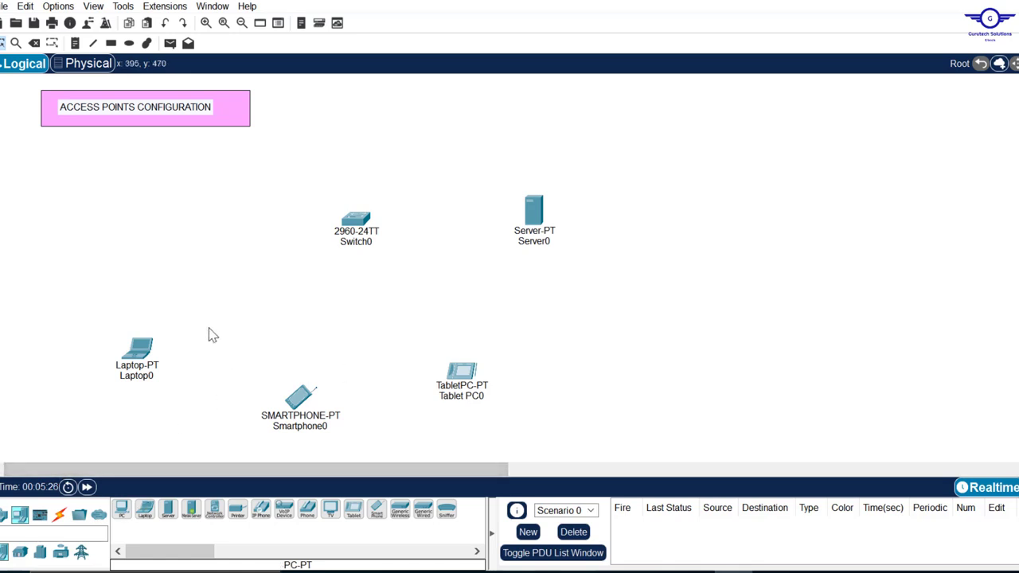
click(8, 516)
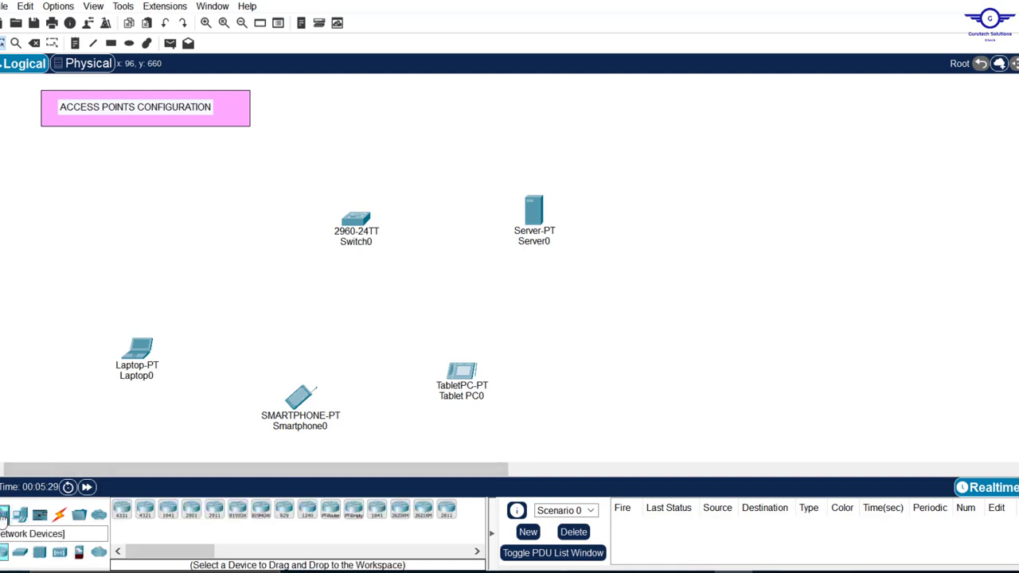
click(60, 555)
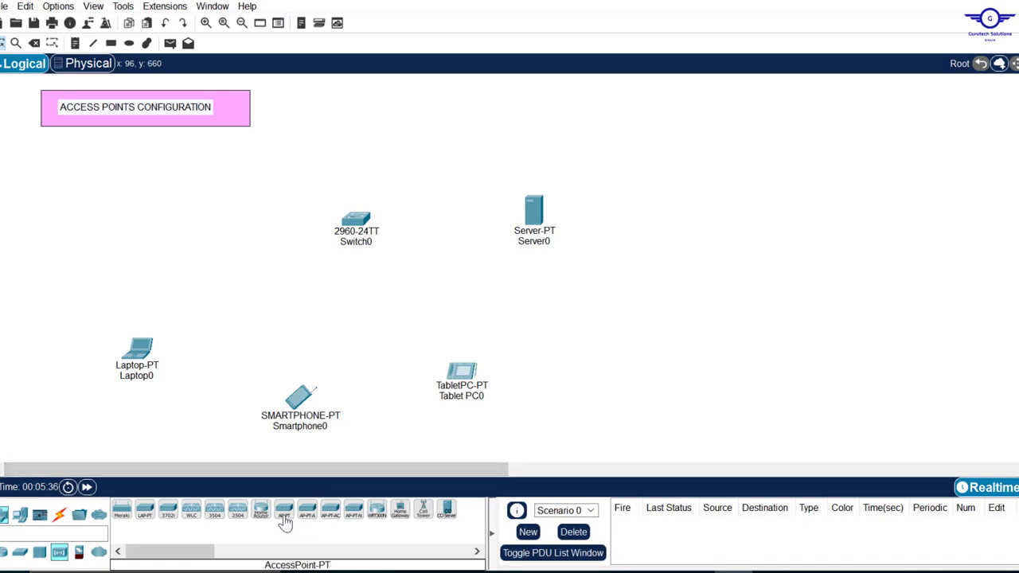
drag(285, 515, 217, 294)
drag(285, 516, 331, 315)
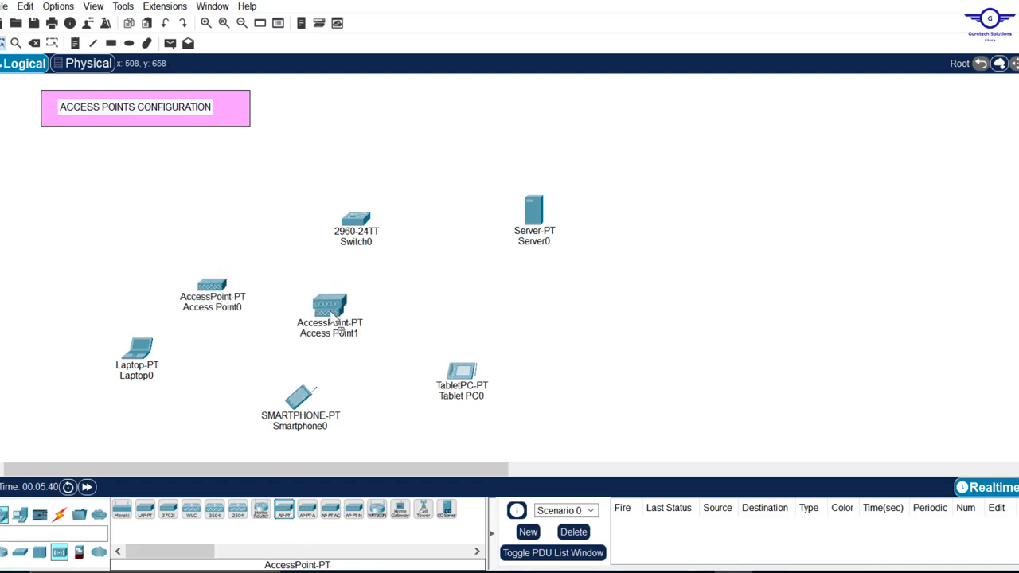
drag(284, 515, 439, 295)
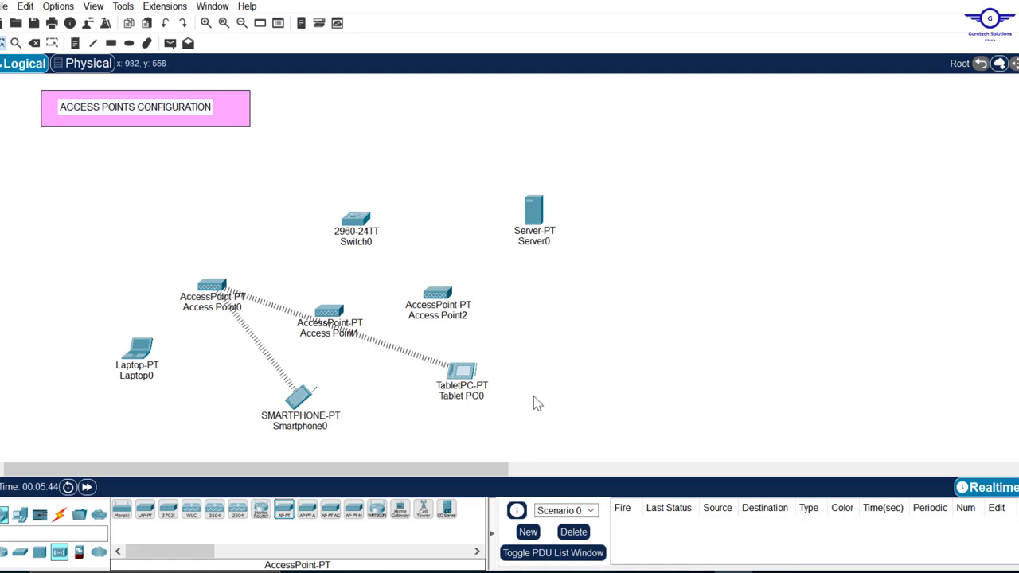
drag(85, 343, 532, 414)
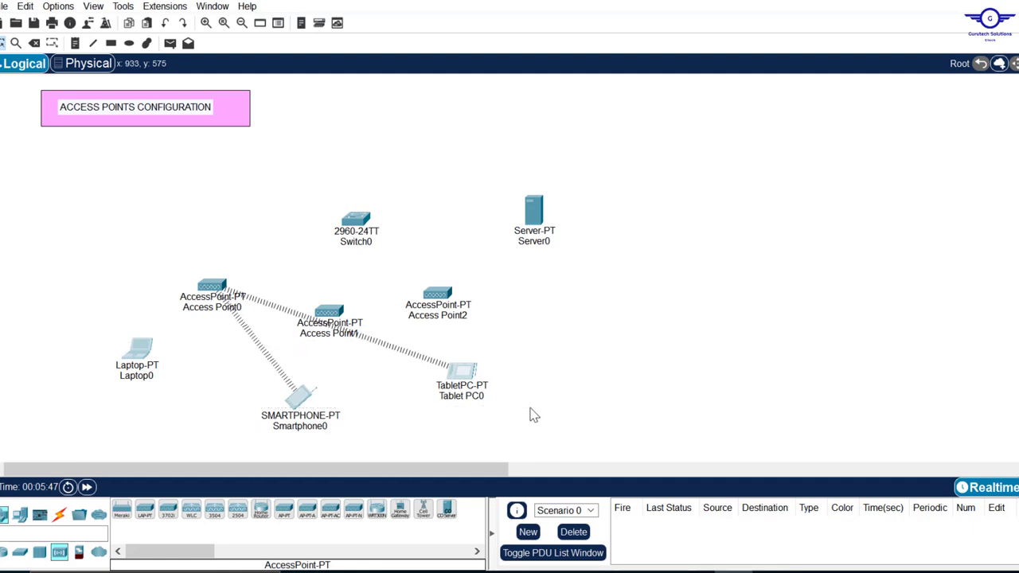
click(673, 343)
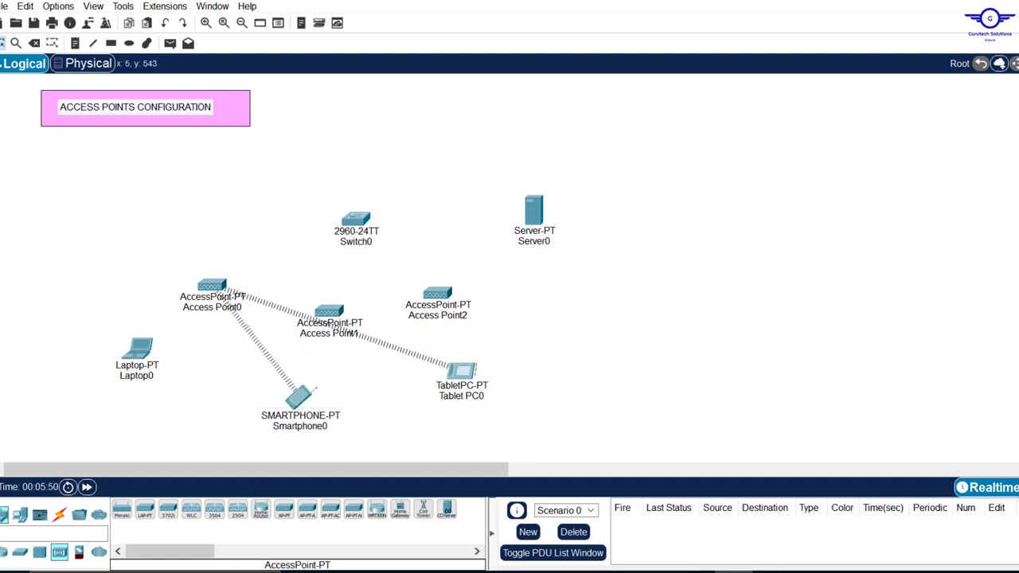
- Cable Switch0 to Server0 using the Automatic Connection Type
click(59, 514)
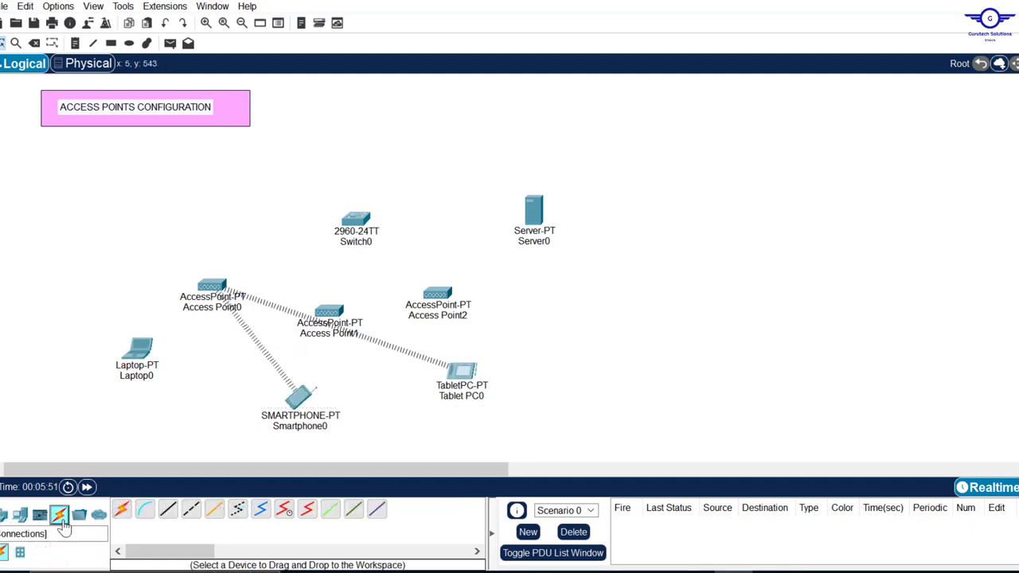
click(122, 510)
click(356, 220)
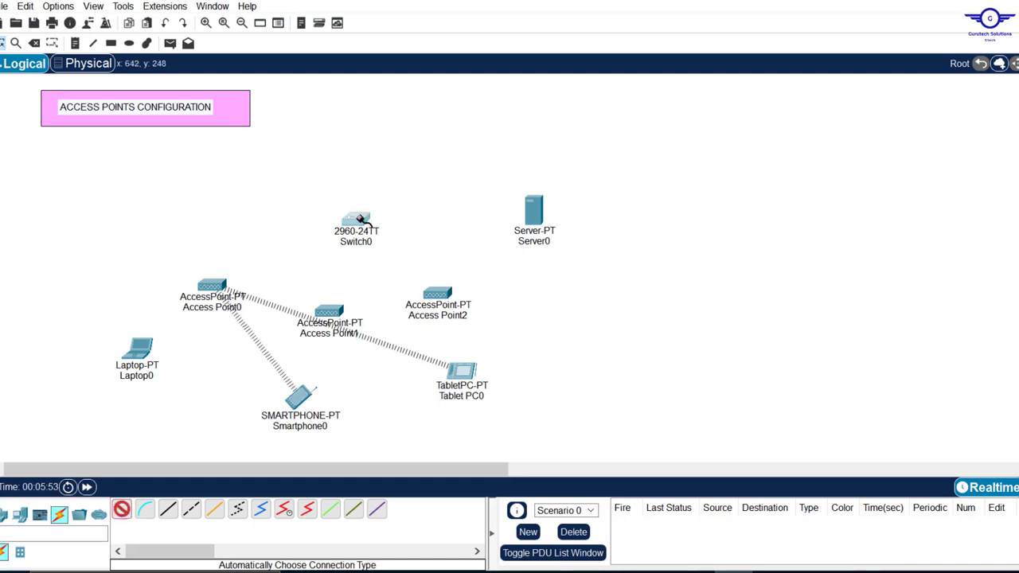
click(542, 216)
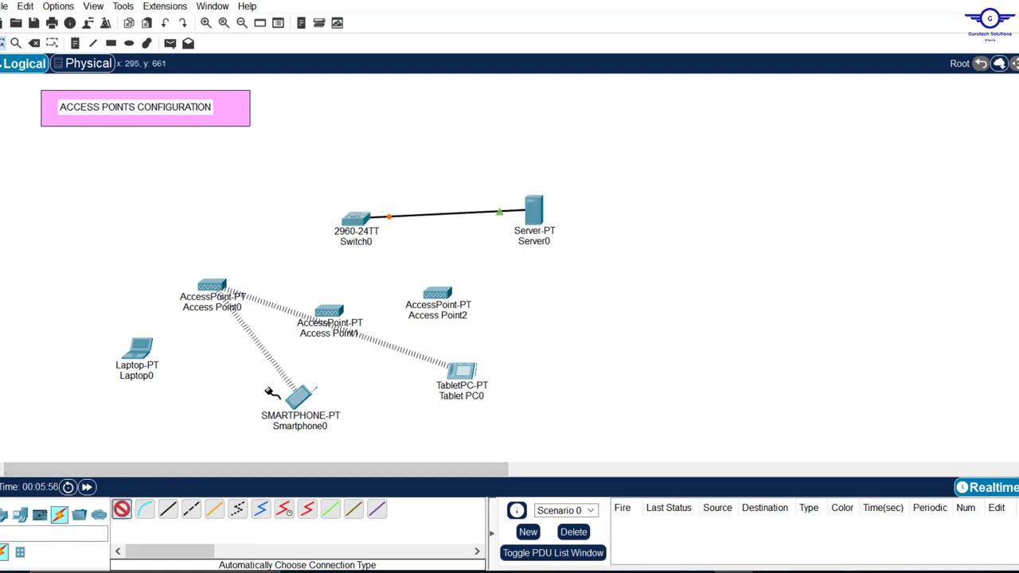
- Cable Switch0 to Access Point2, Access Point1 and Access Point0 with automatic connections
click(356, 220)
click(437, 293)
click(122, 510)
click(356, 219)
click(329, 310)
click(122, 510)
click(356, 220)
click(212, 284)
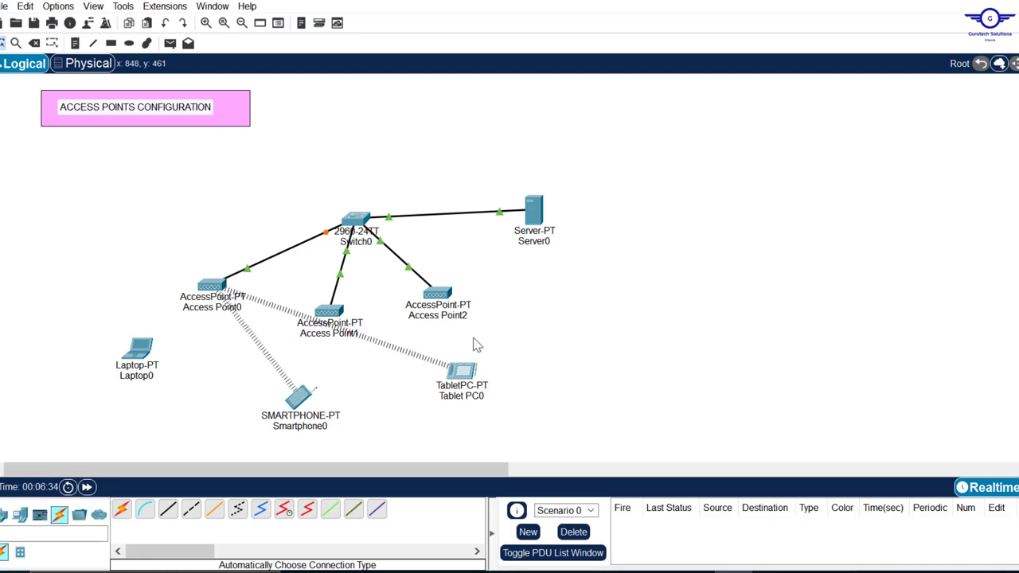
- Shift Switch0 and Server0 up and left, then clear the canvas selection
drag(361, 230, 337, 203)
drag(542, 213, 508, 189)
drag(85, 350, 525, 434)
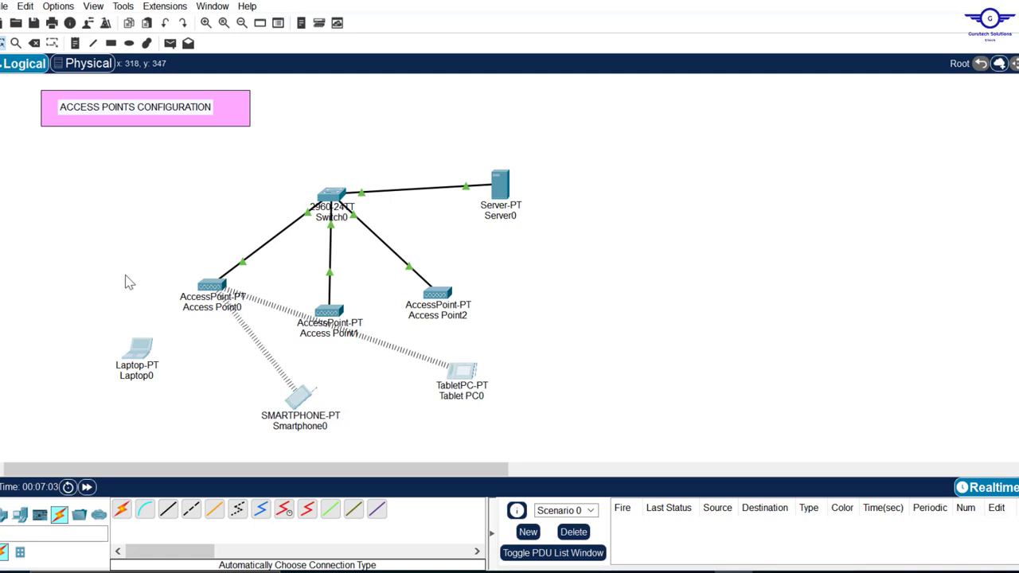
drag(120, 273, 213, 403)
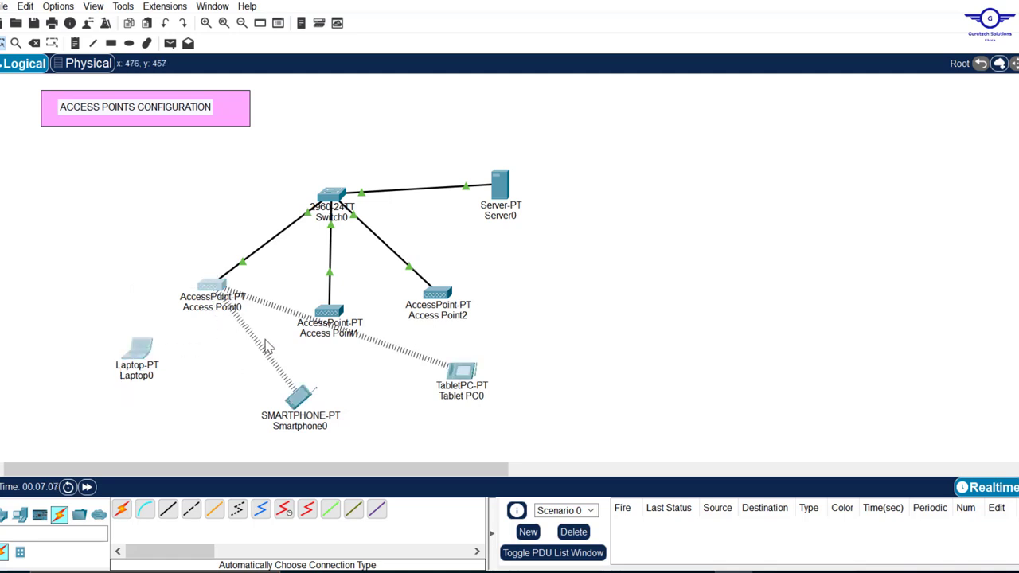
click(211, 347)
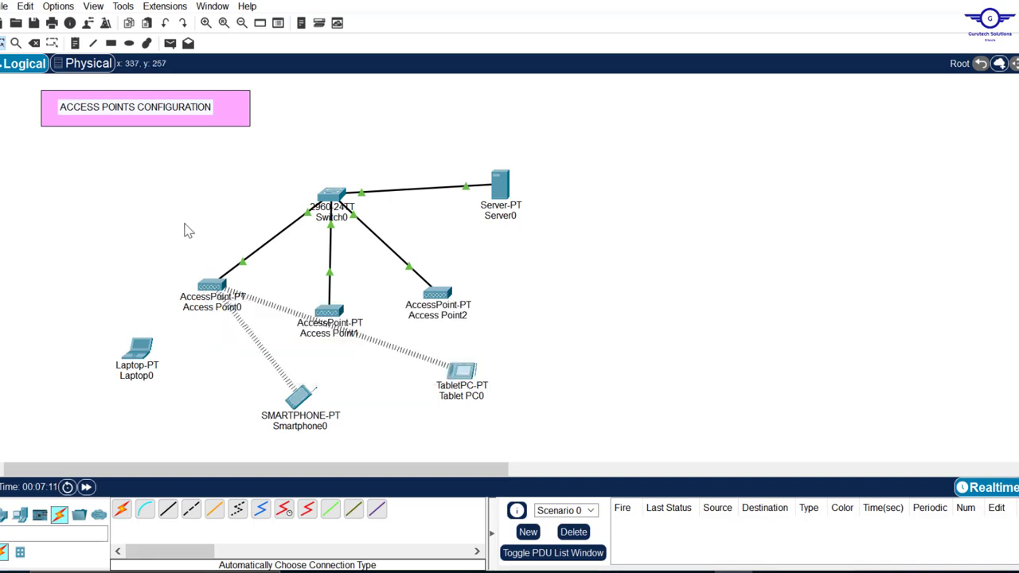
- Set Access Point0's Port 1 to SSID IT with WPA2-PSK and a pass phrase
click(211, 285)
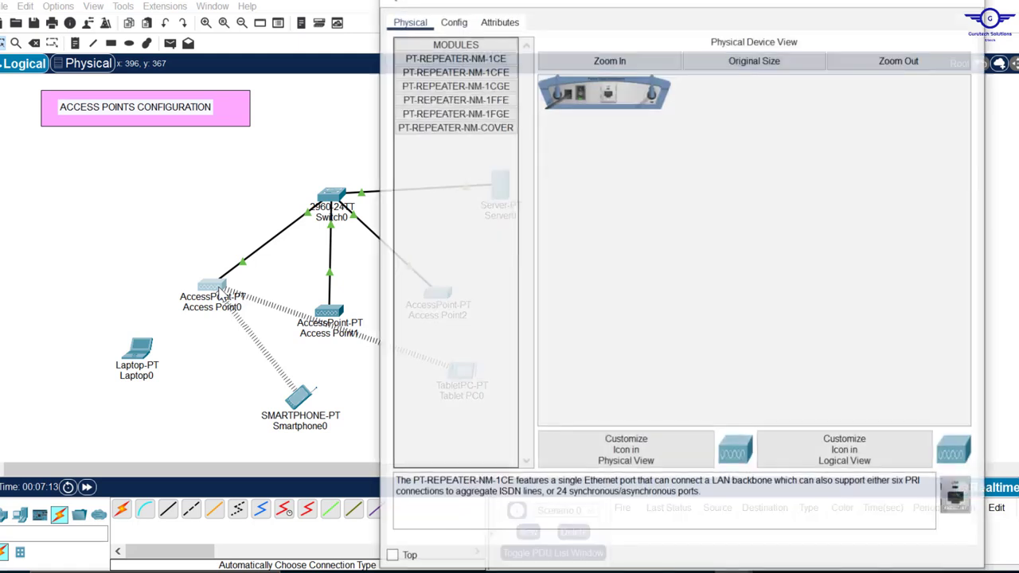
click(452, 23)
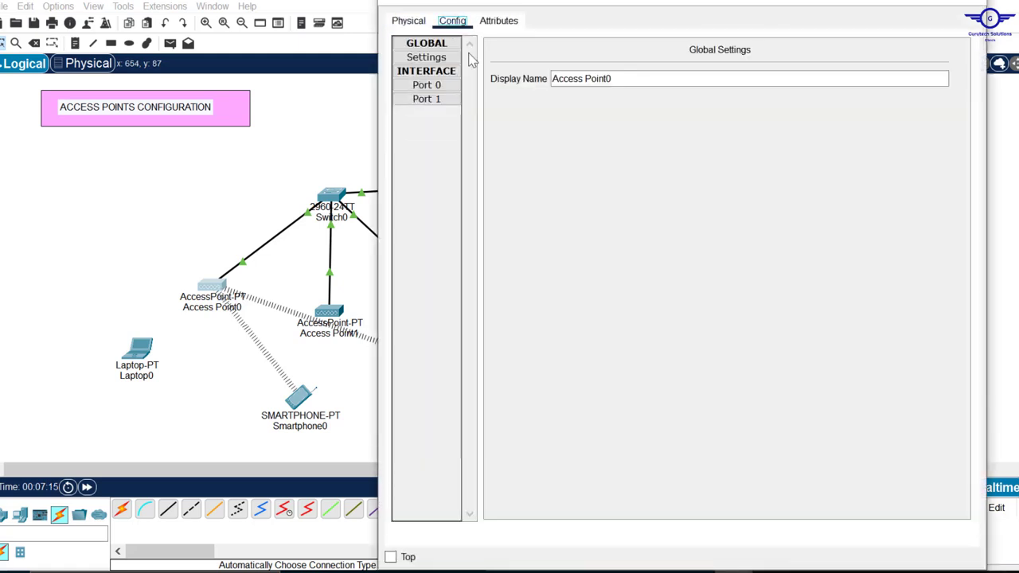
click(430, 101)
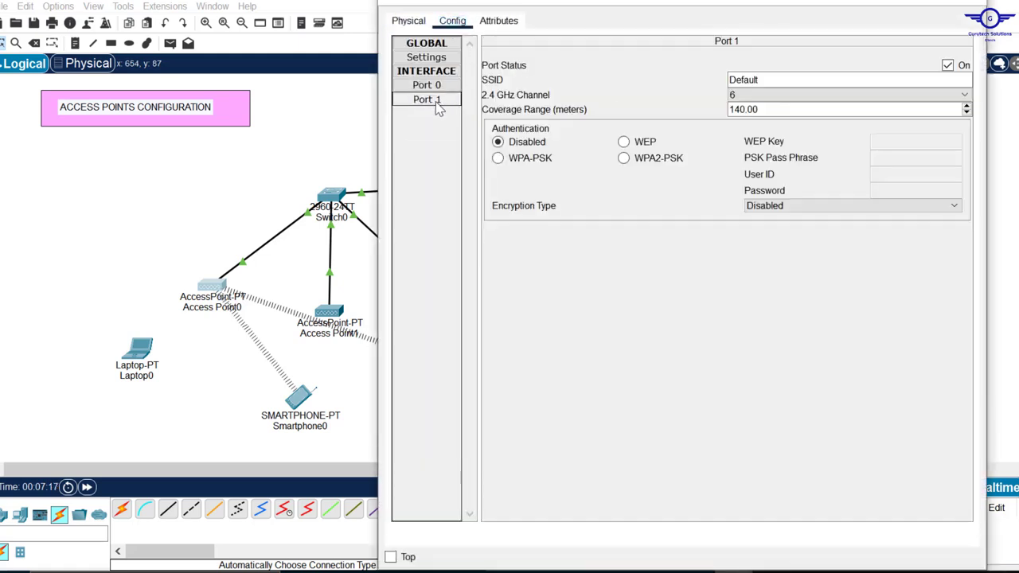
drag(785, 79, 727, 76)
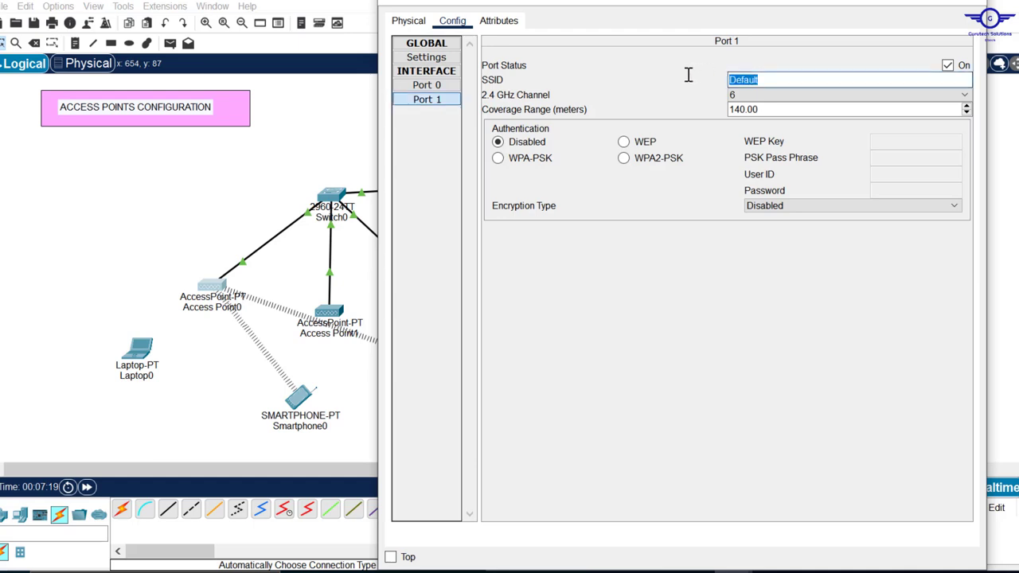
key(BackSpace)
click(666, 161)
click(899, 158)
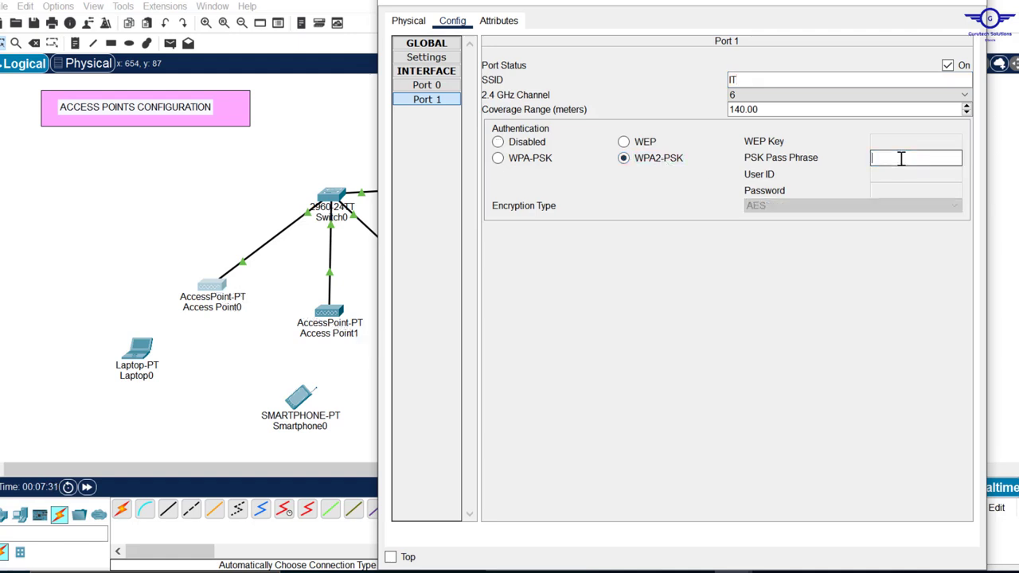
text(IT09876)
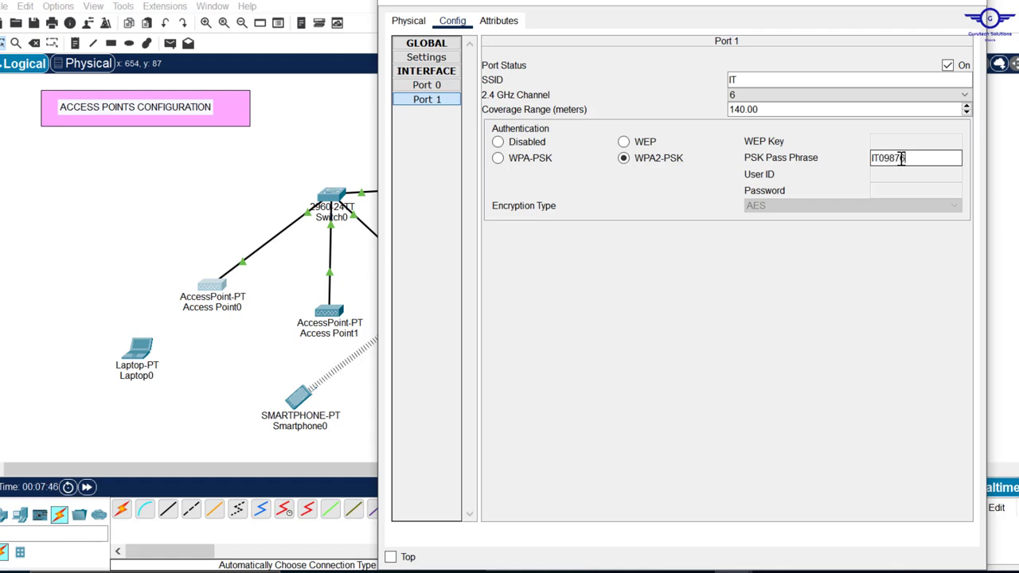
text(54321)
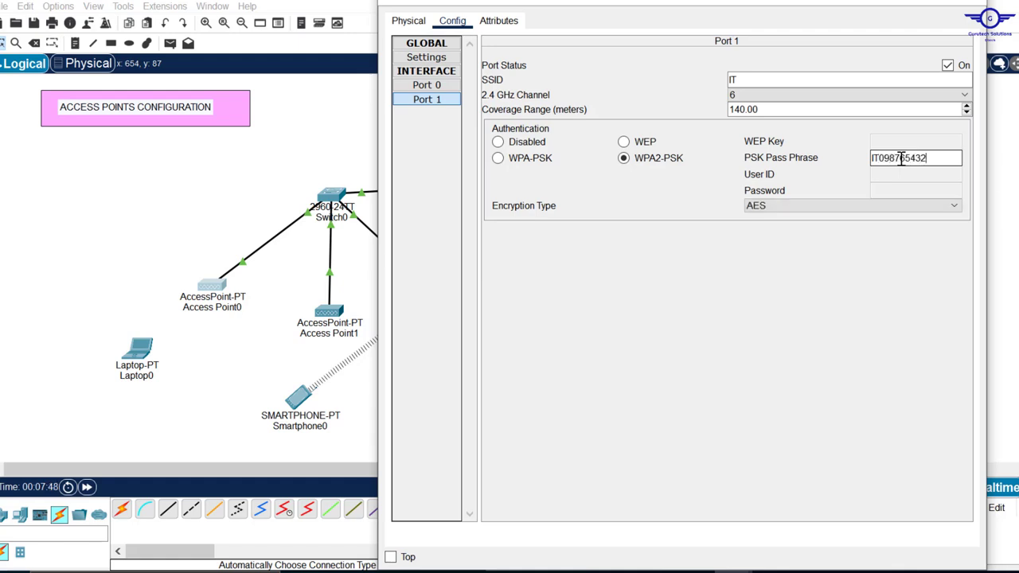
click(968, 6)
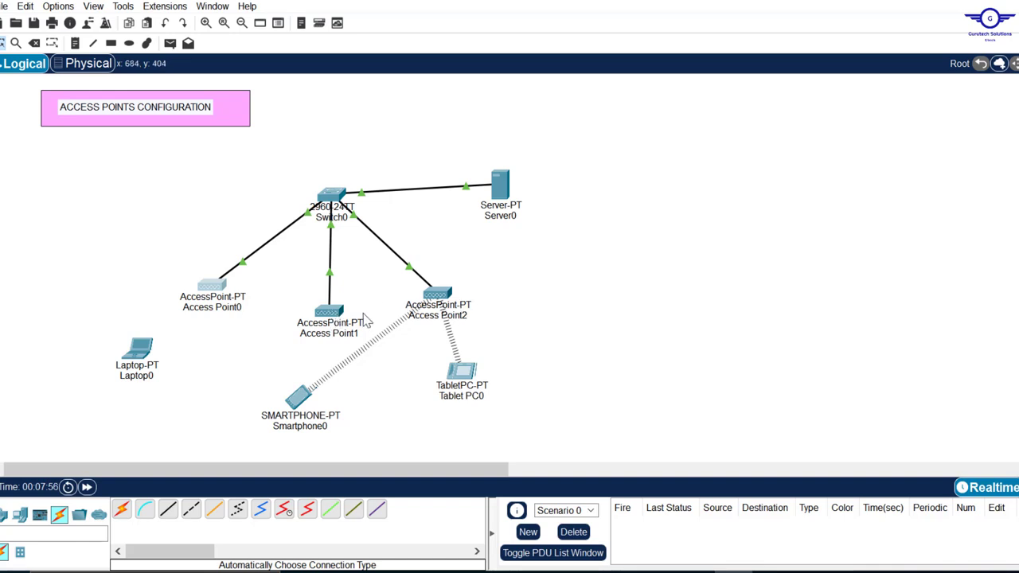
- Set Access Point1's Port 1 to SSID HR with WPA2-PSK and a pass phrase
click(328, 313)
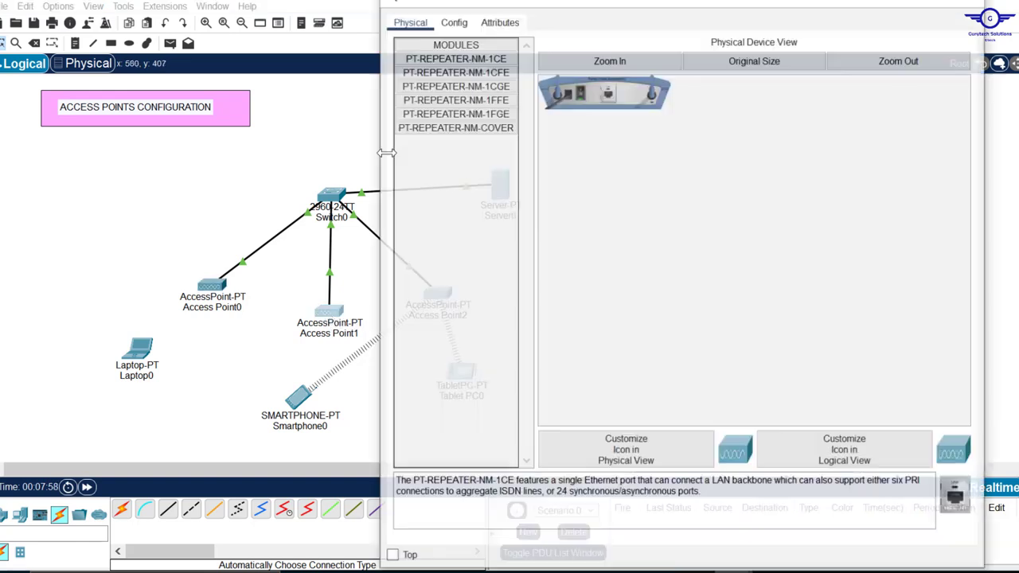
click(468, 23)
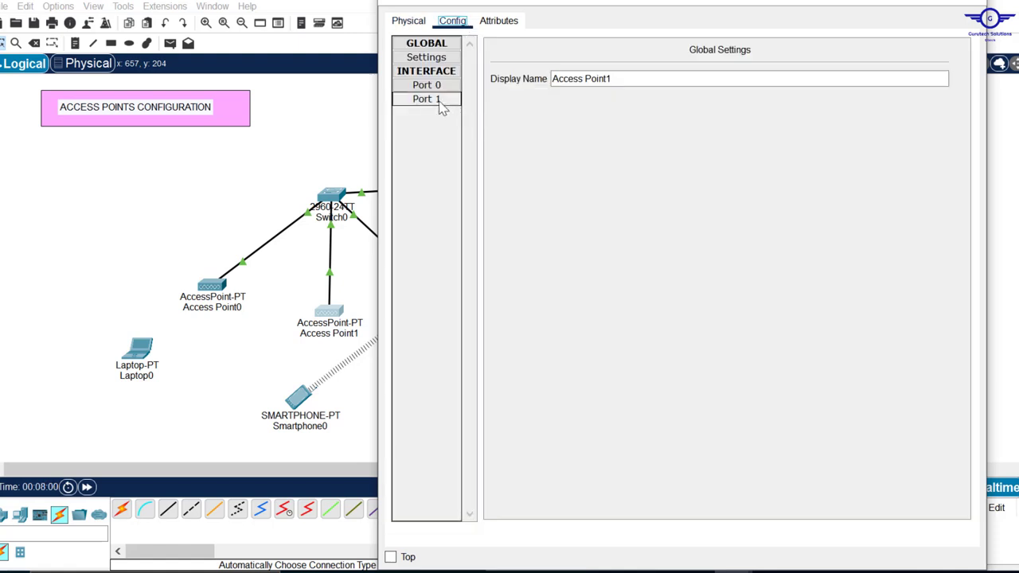
click(444, 104)
double_click(773, 80)
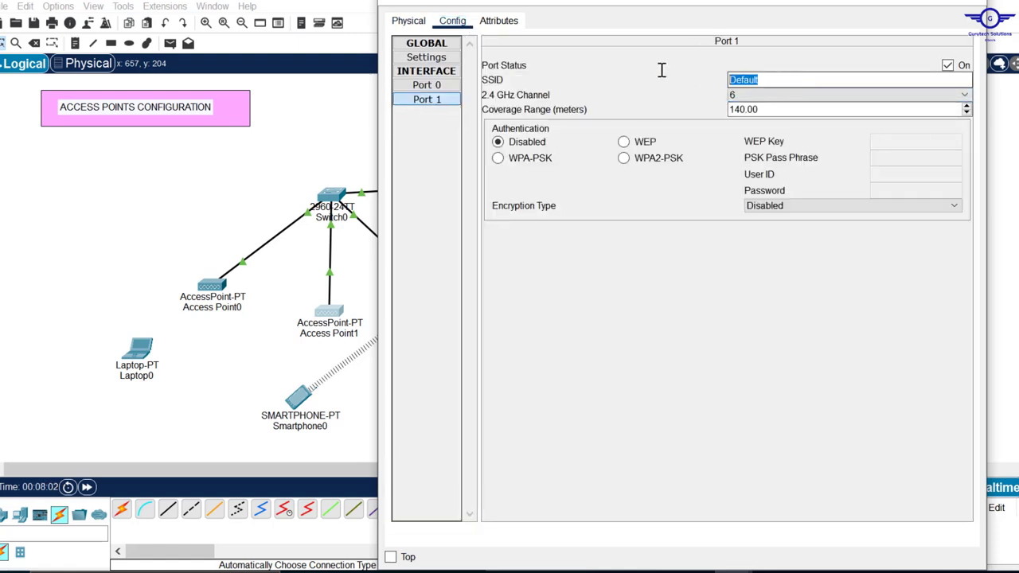
text(HR)
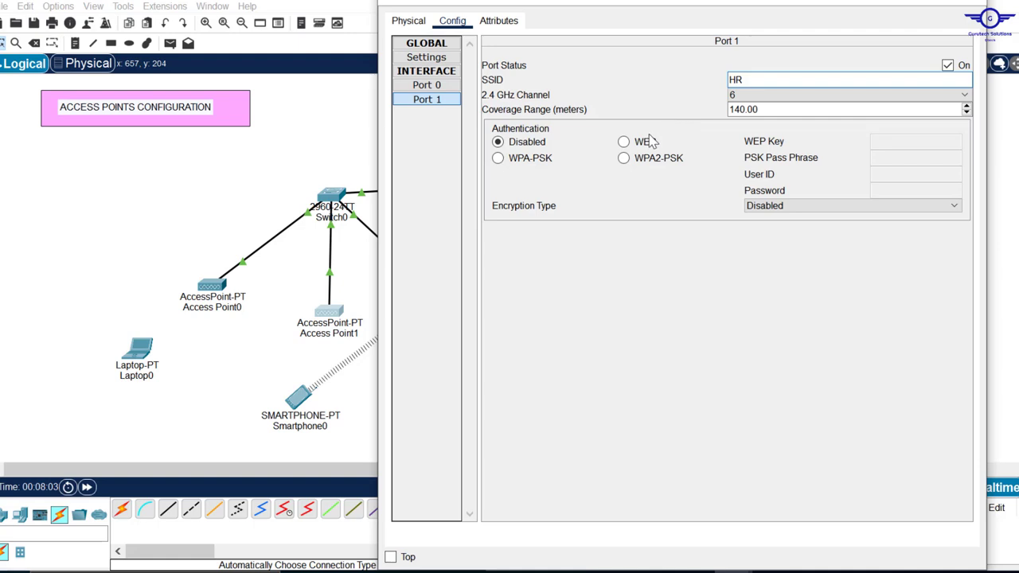
click(633, 158)
click(904, 159)
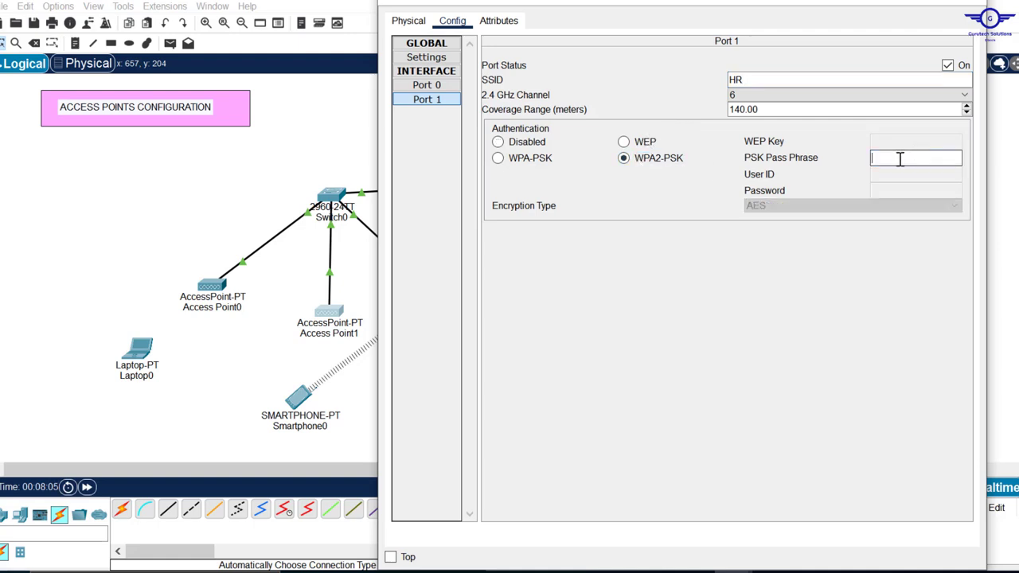
text(HR0987654)
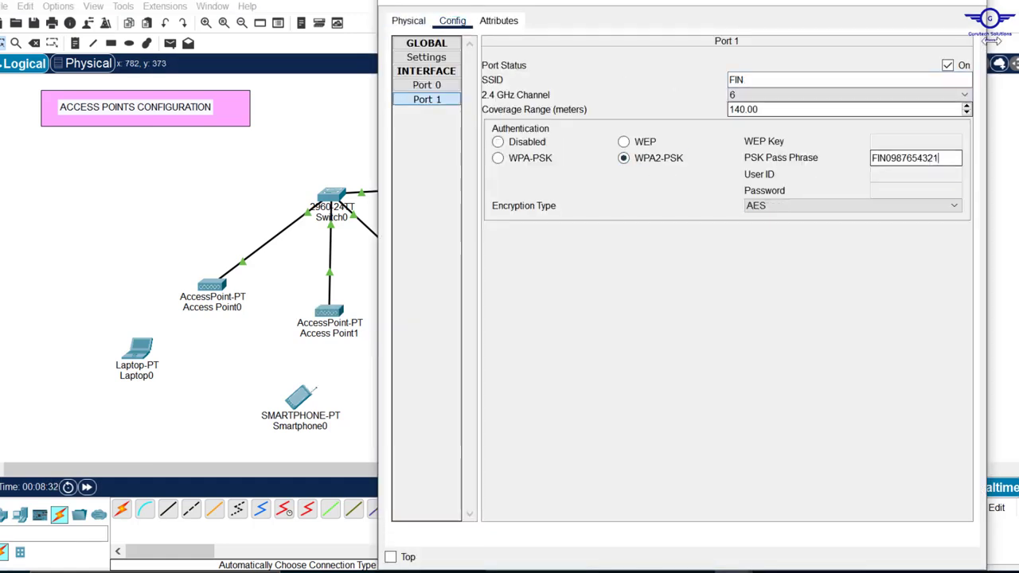
click(975, 4)
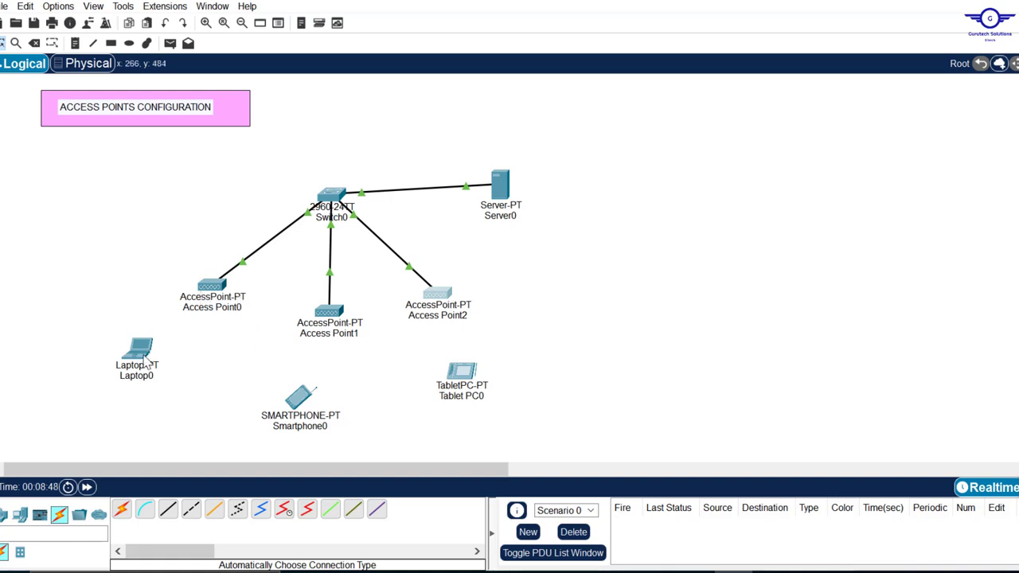
- Swap Laptop0's installed network module for a WPC300N wireless module
mouse_move(146, 363)
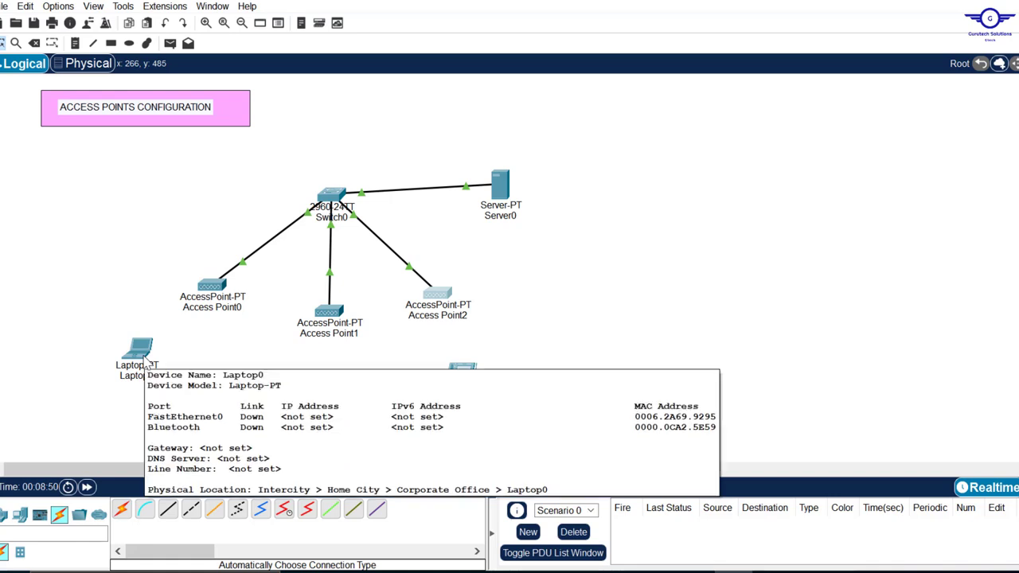
drag(90, 338, 196, 396)
click(199, 403)
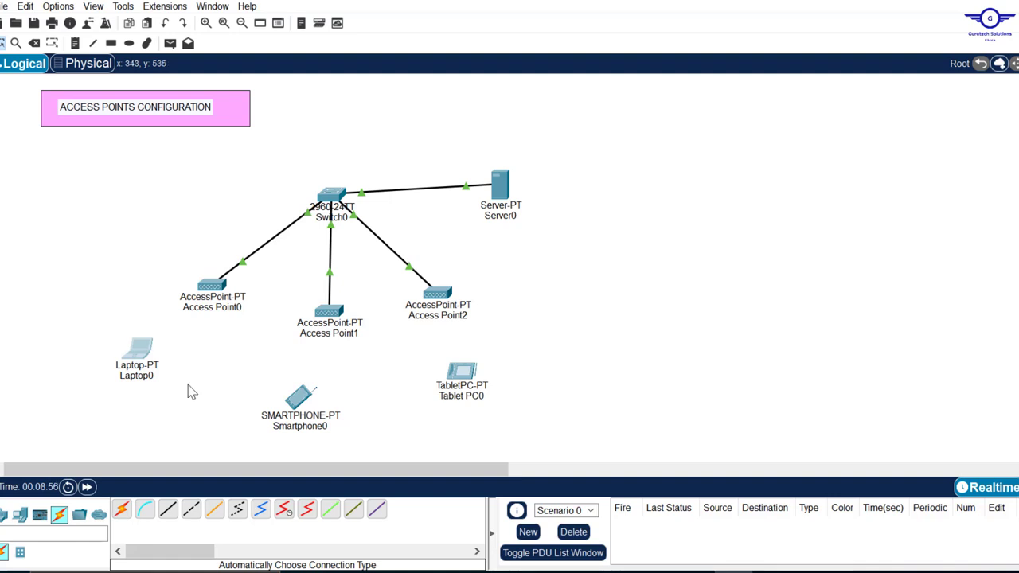
click(139, 352)
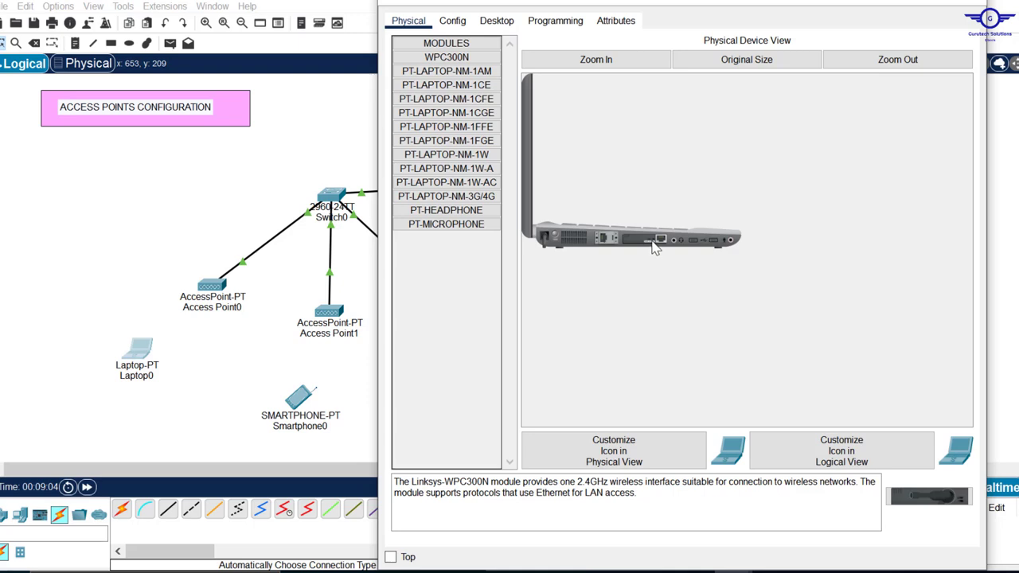
drag(657, 249, 434, 250)
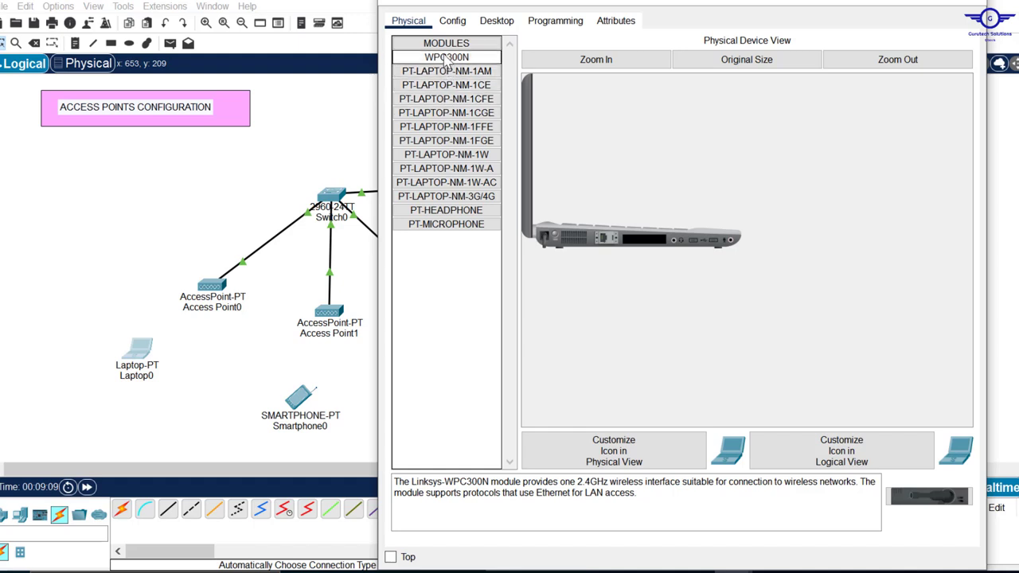
drag(443, 65, 647, 245)
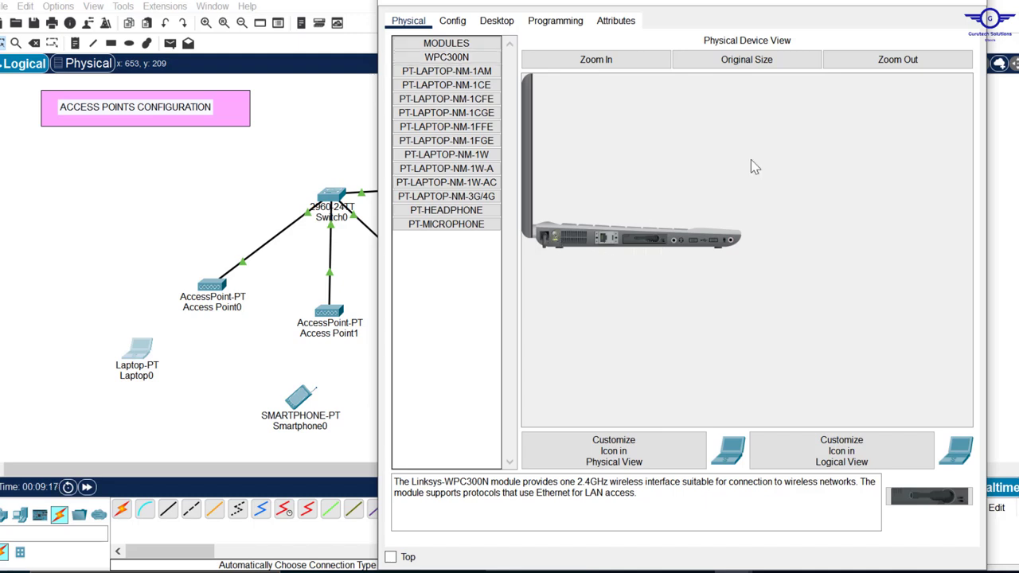
click(966, 10)
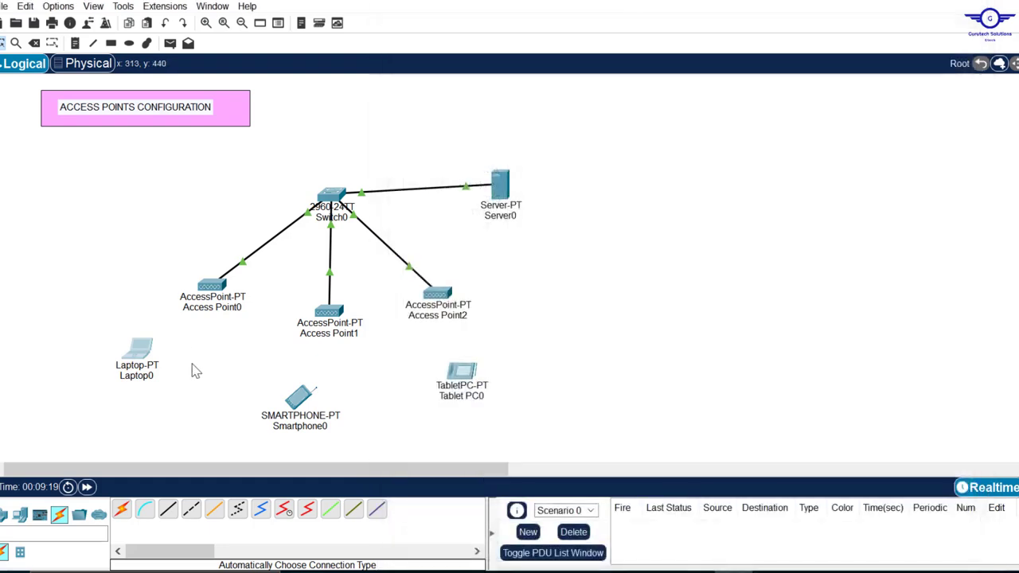
click(137, 350)
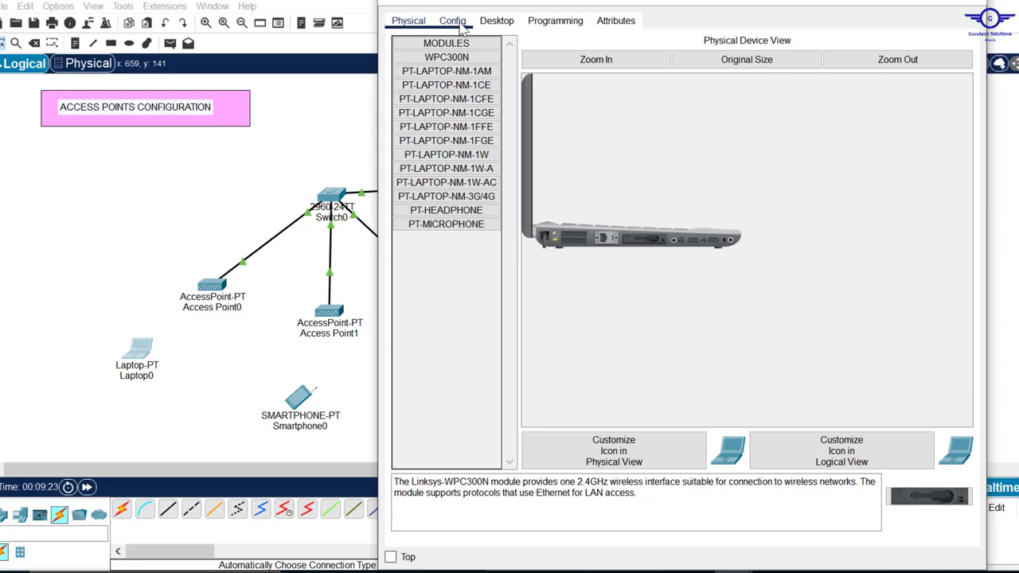
click(452, 21)
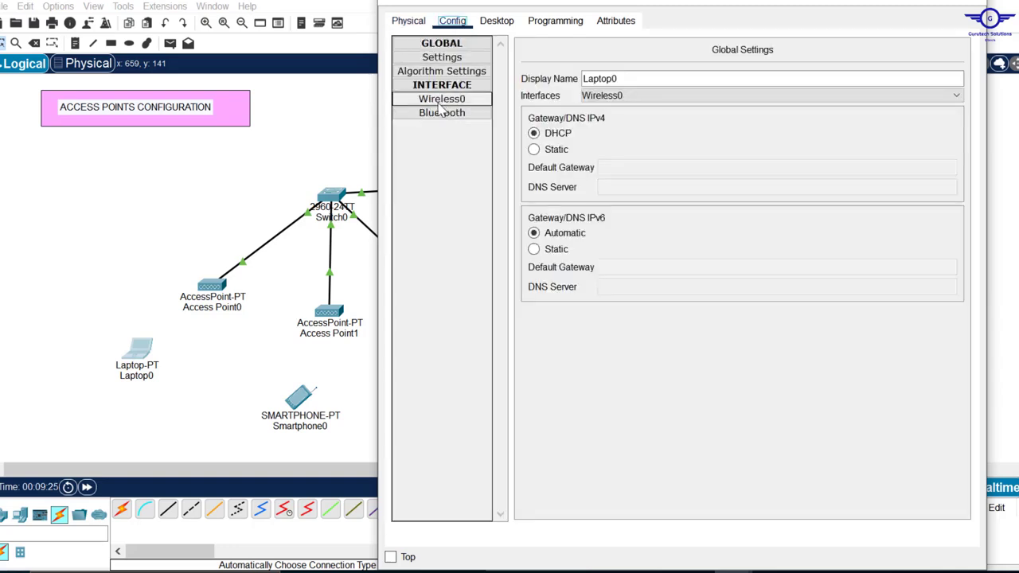
click(978, 5)
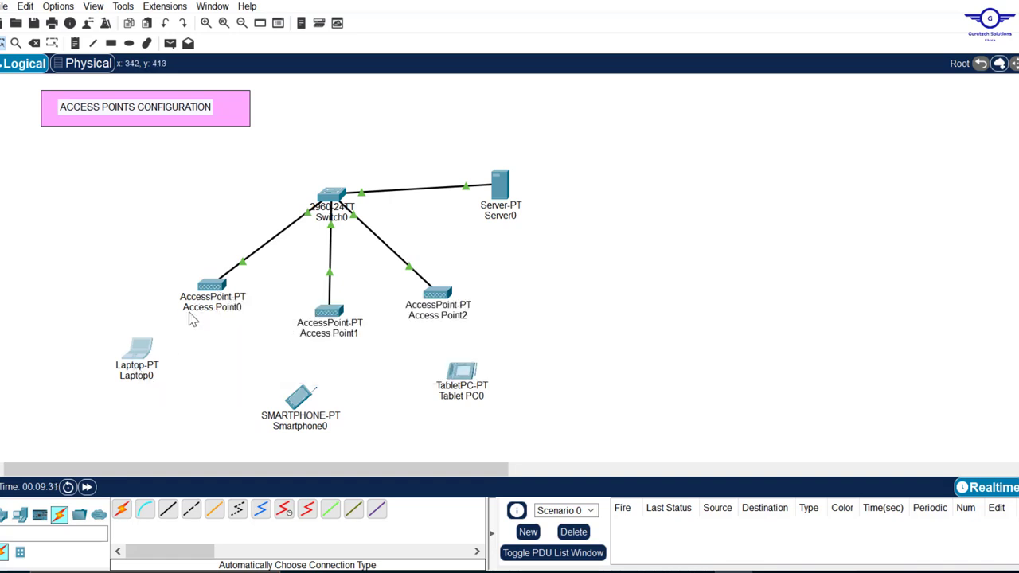
click(218, 286)
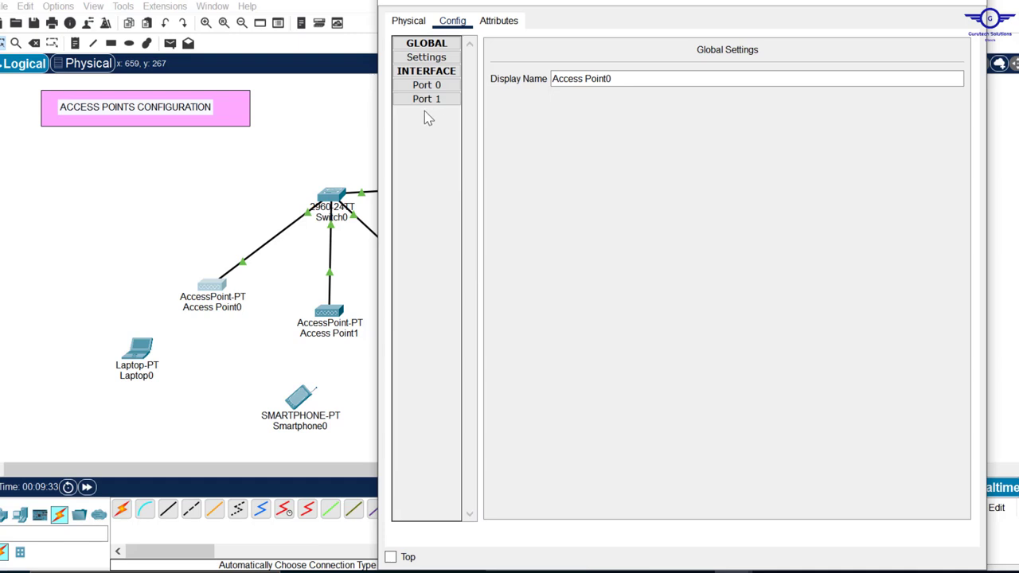
click(430, 99)
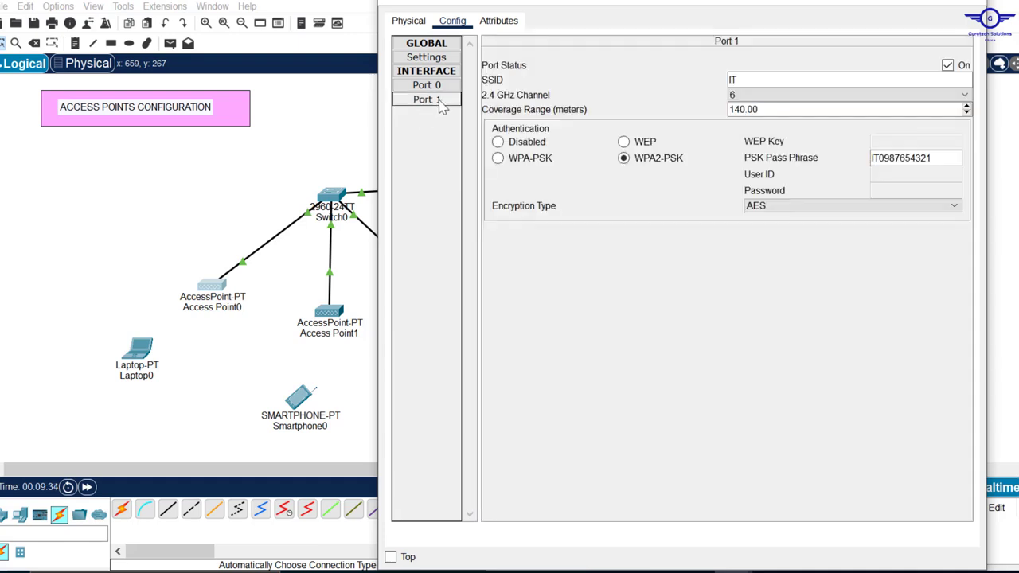
click(754, 80)
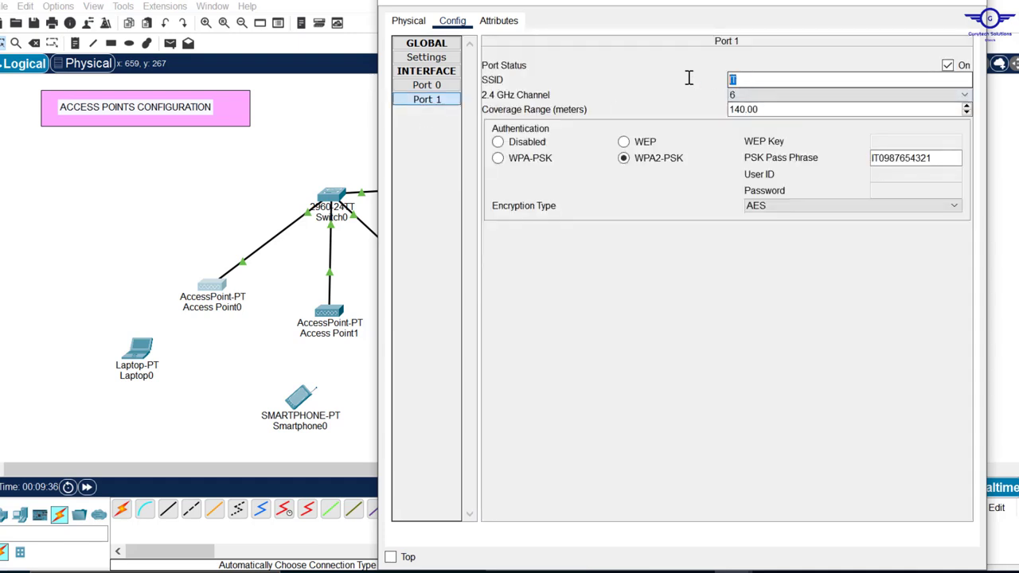
click(947, 158)
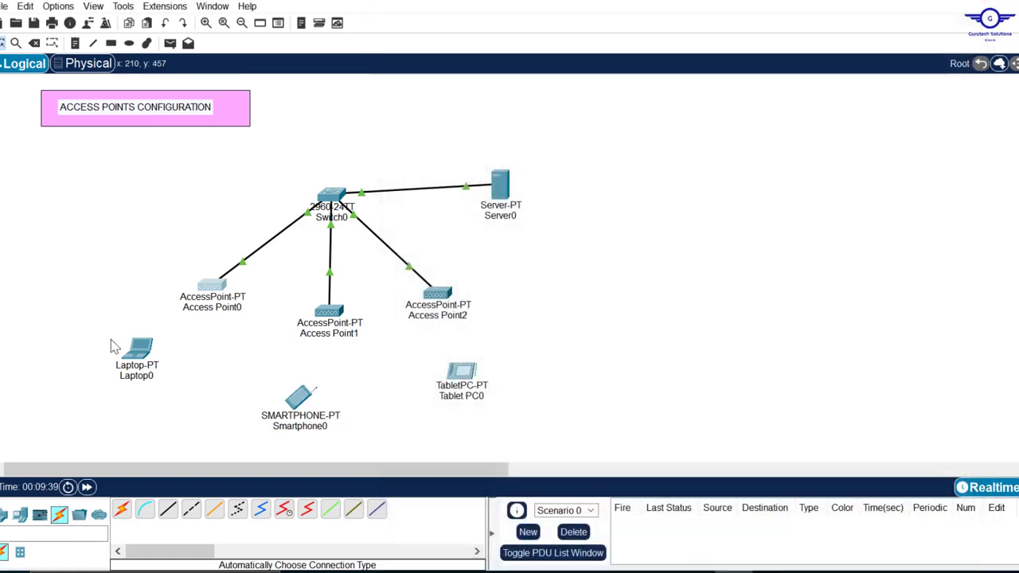
click(975, 3)
click(140, 354)
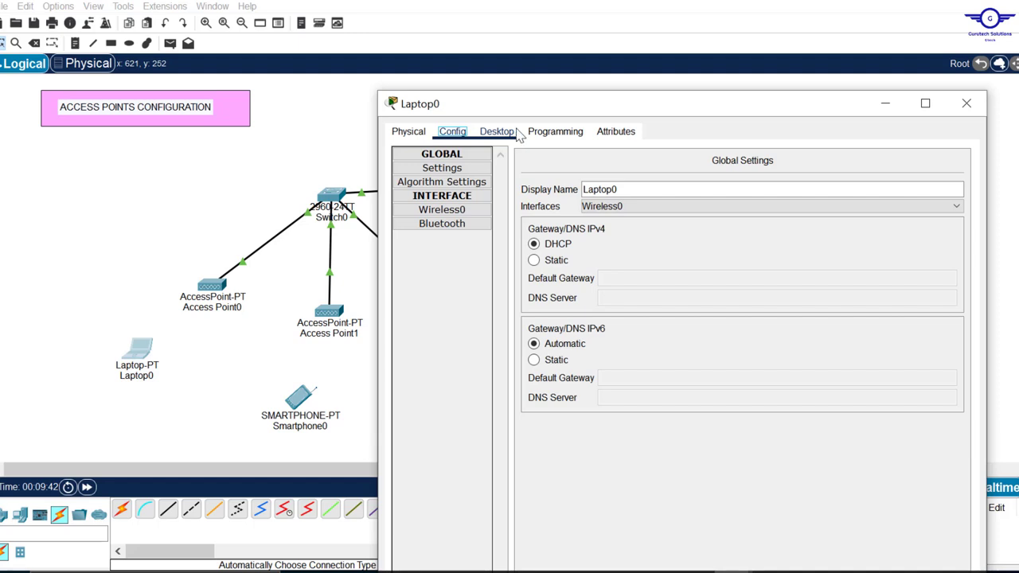
- In Laptop0's PC Wireless app, rescan networks and select the IT network
drag(583, 91, 537, 52)
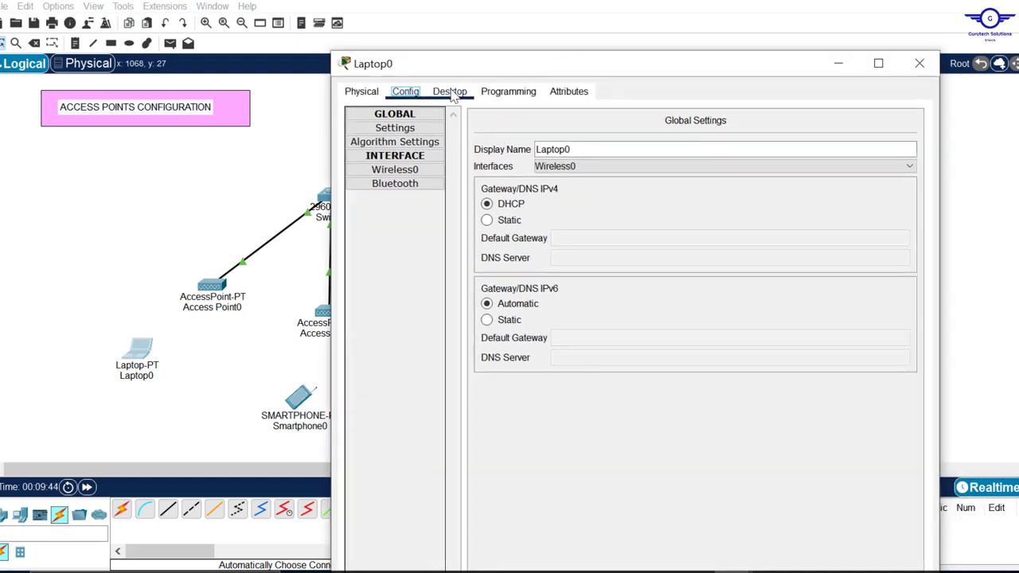
click(449, 91)
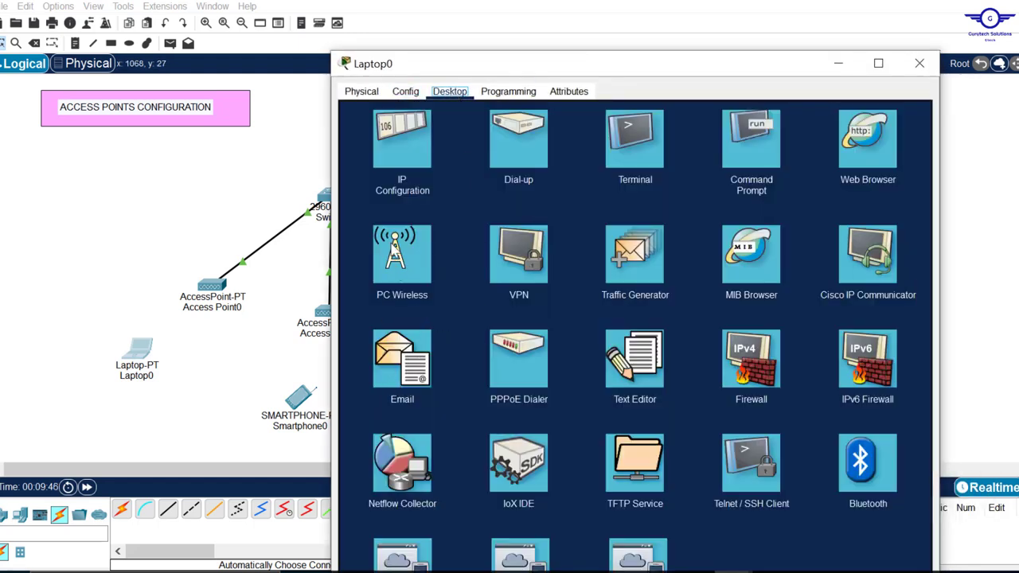
click(402, 255)
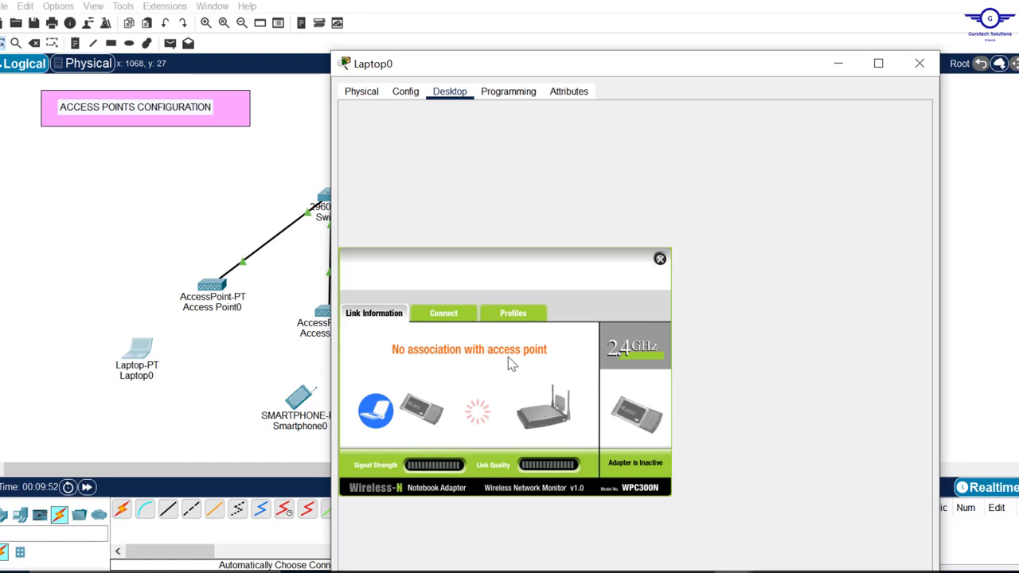
click(448, 315)
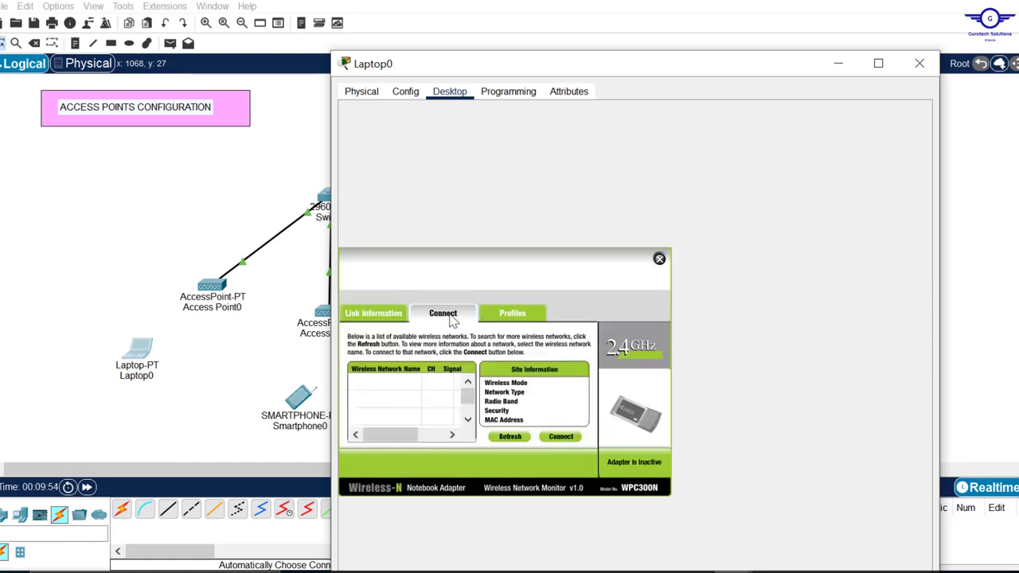
click(506, 437)
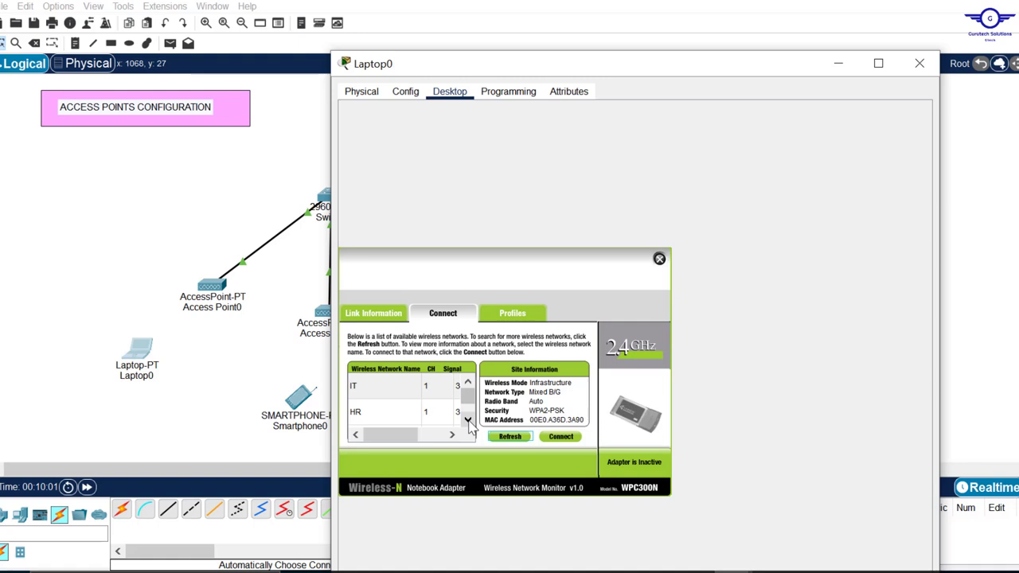
click(458, 386)
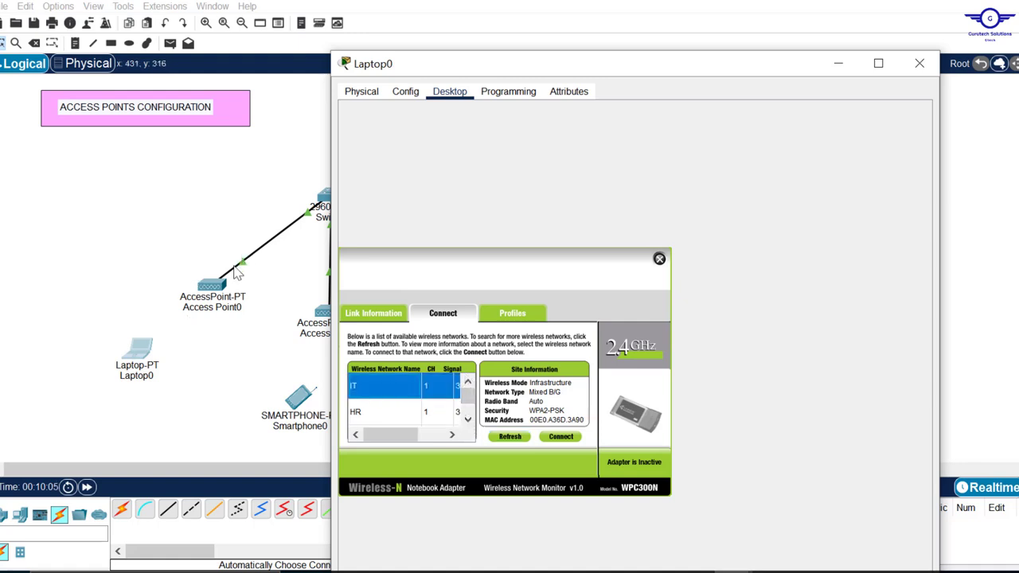
click(566, 440)
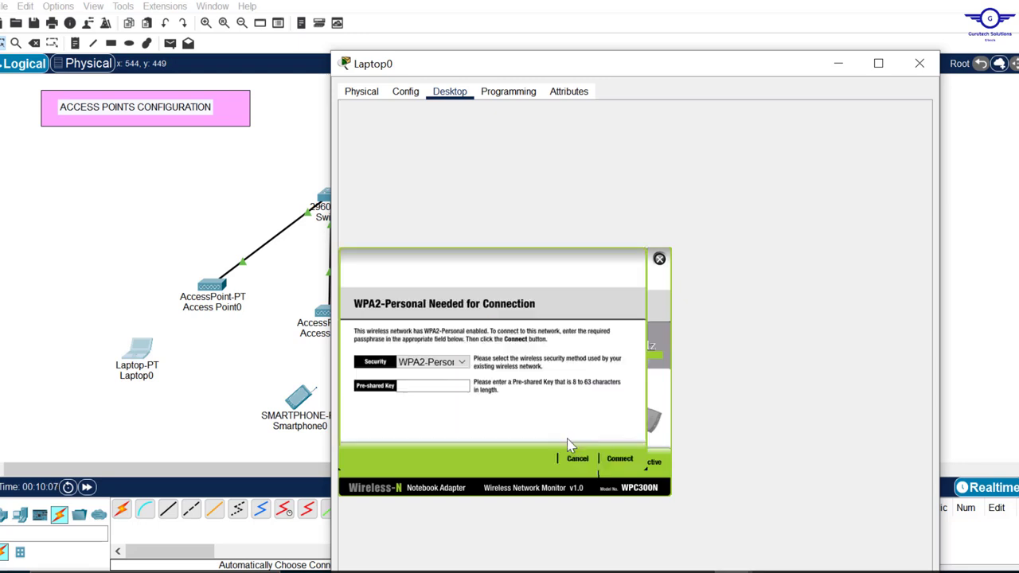
- Join IT using WPA2-Personal and the pre-shared key, then close Laptop0
click(427, 389)
click(456, 365)
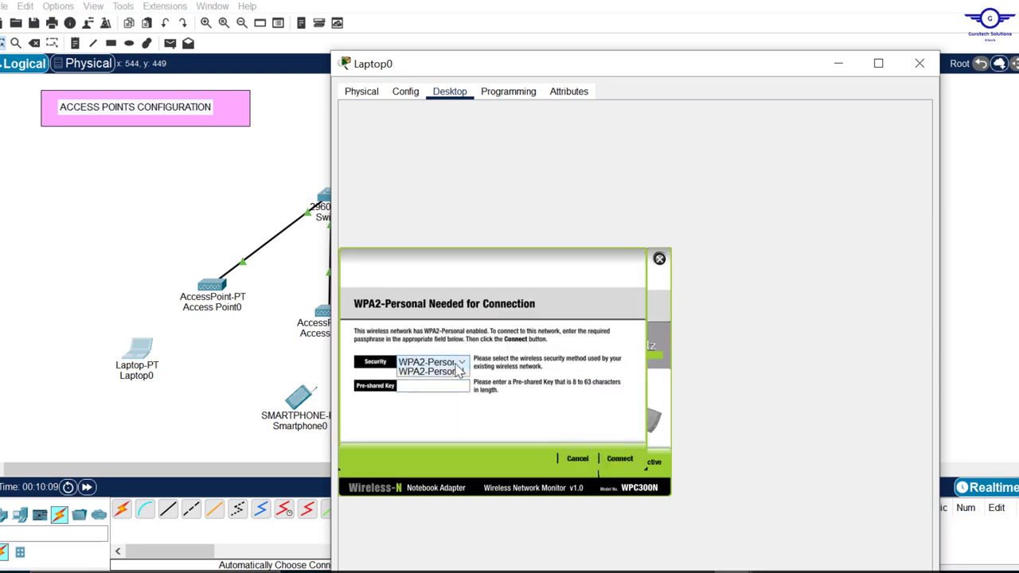
click(456, 365)
click(427, 385)
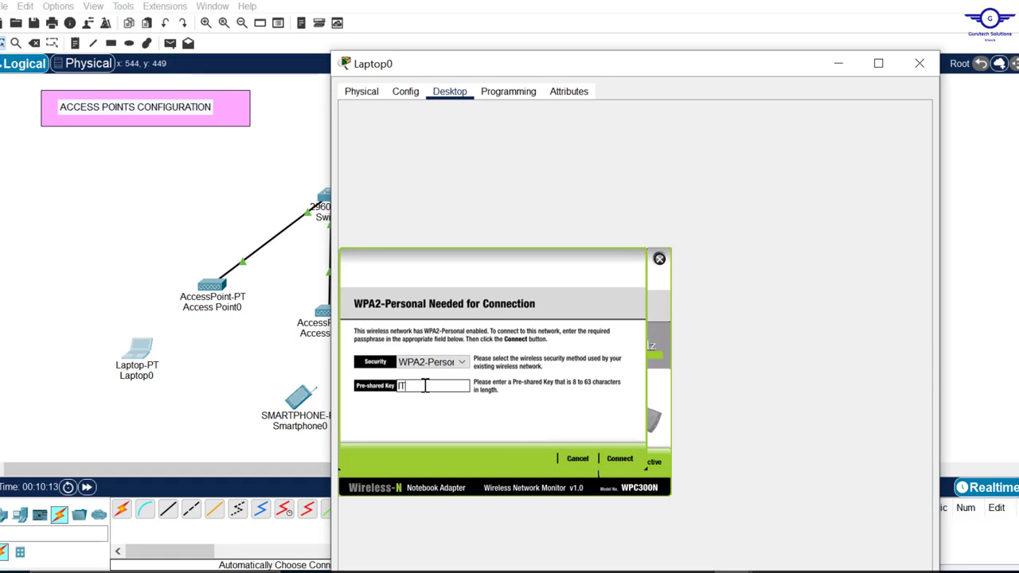
text(IT0987654321)
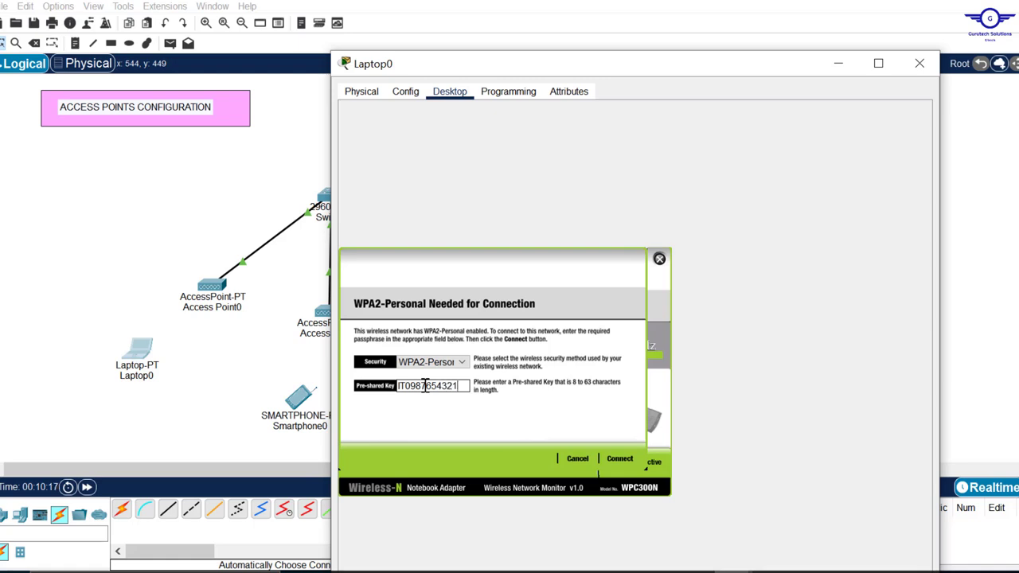
click(622, 462)
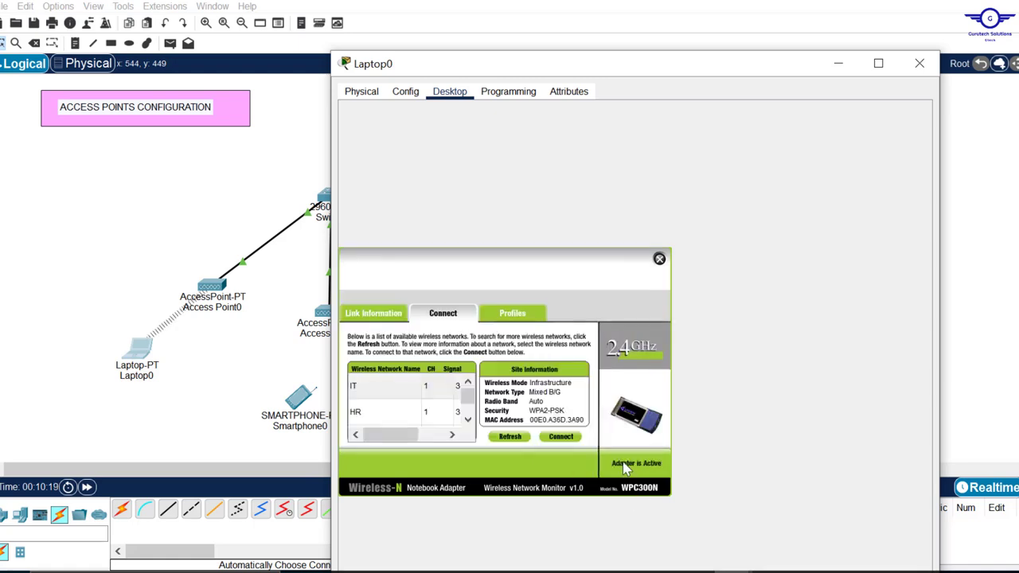
click(919, 63)
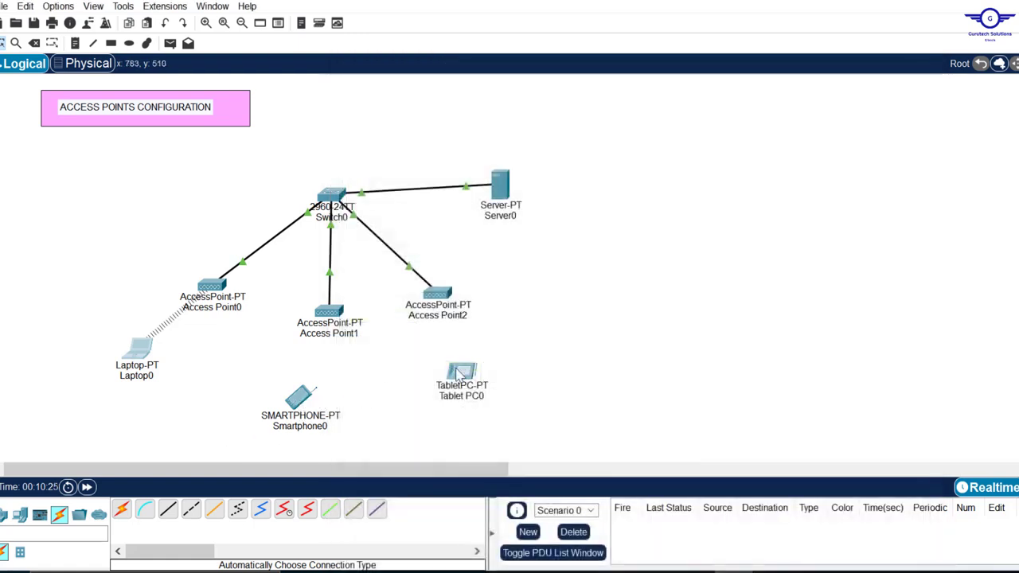
- Set Smartphone0's Wireless0 to SSID HR with WPA2-PSK and its passphrase
click(312, 401)
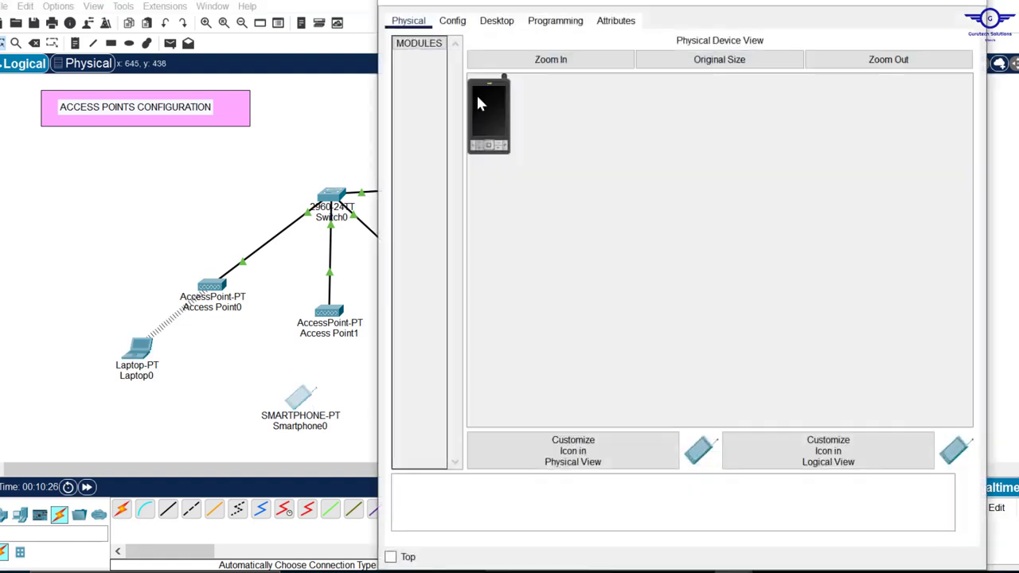
click(500, 22)
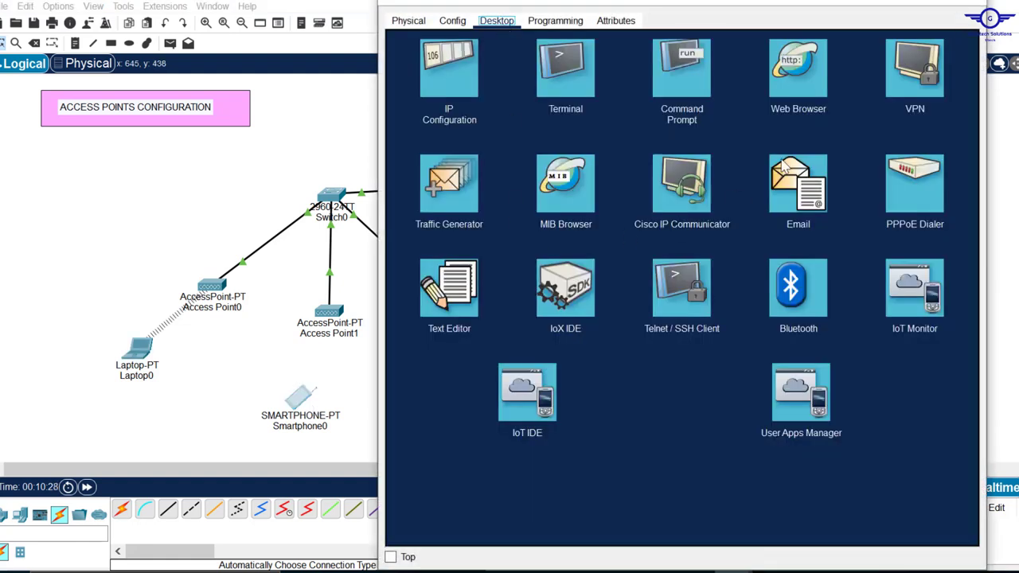
click(458, 26)
click(441, 99)
click(786, 114)
drag(786, 114, 658, 112)
key(BackSpace)
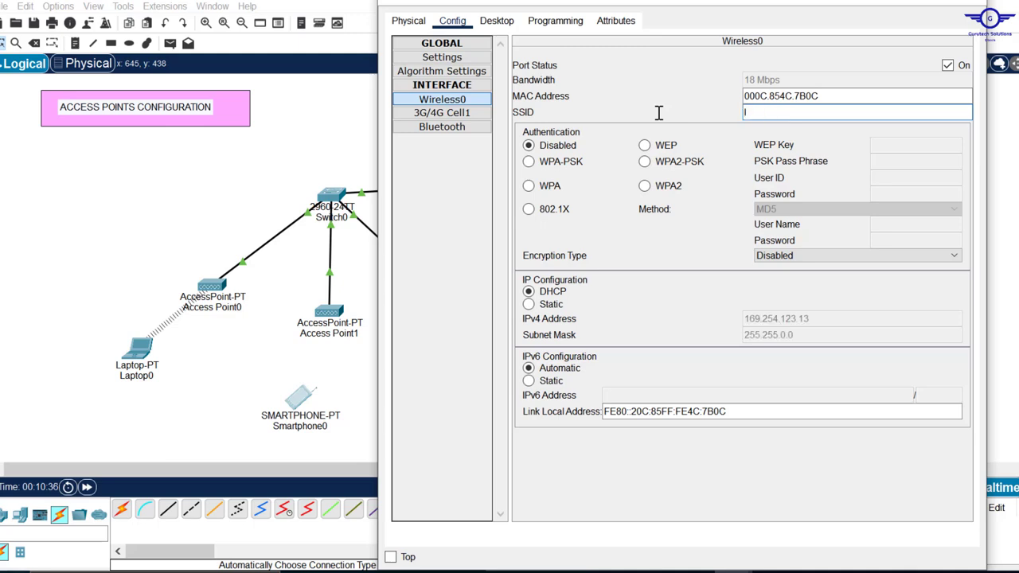
click(646, 163)
click(893, 162)
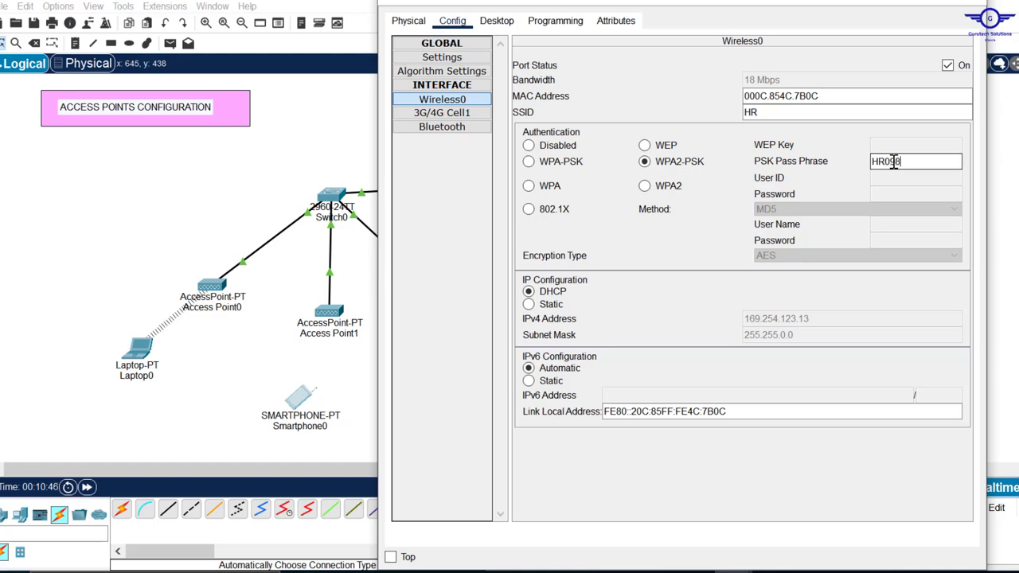
text(HR0987654321)
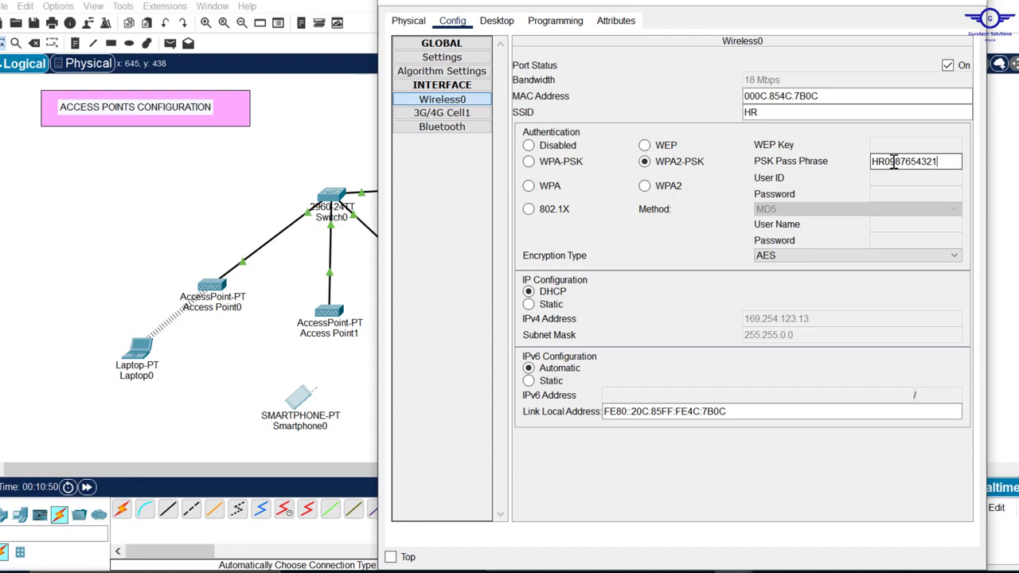
click(971, 4)
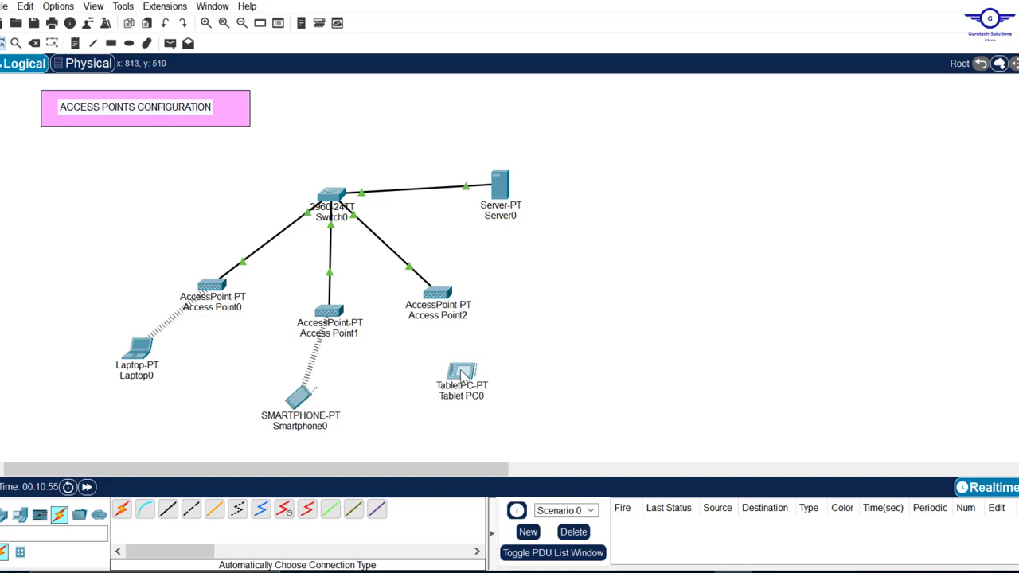
- Check Tablet PC0's wireless settings, then nudge Laptop0 slightly lower and right
click(464, 374)
click(441, 98)
click(971, 4)
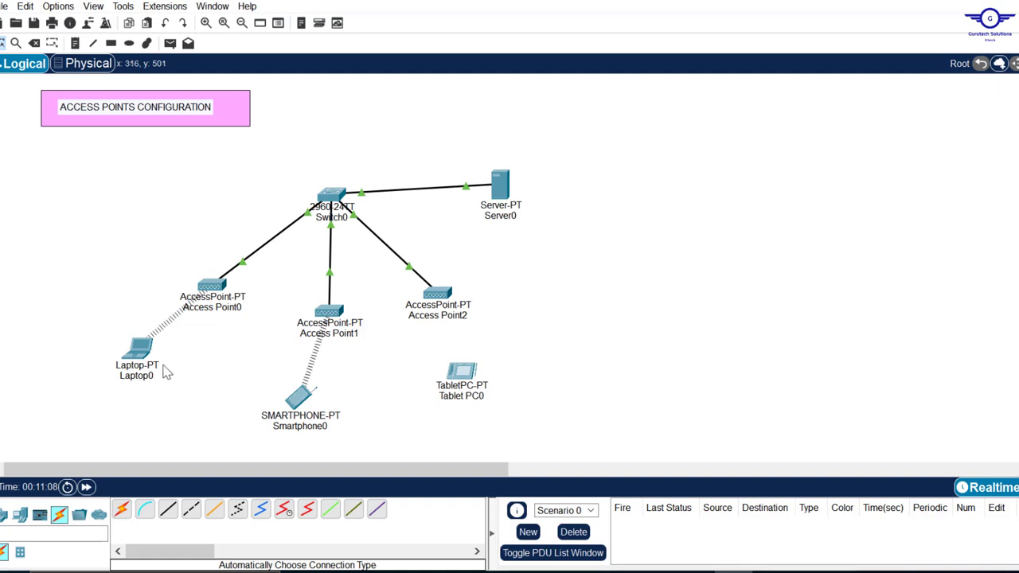
drag(137, 364, 153, 371)
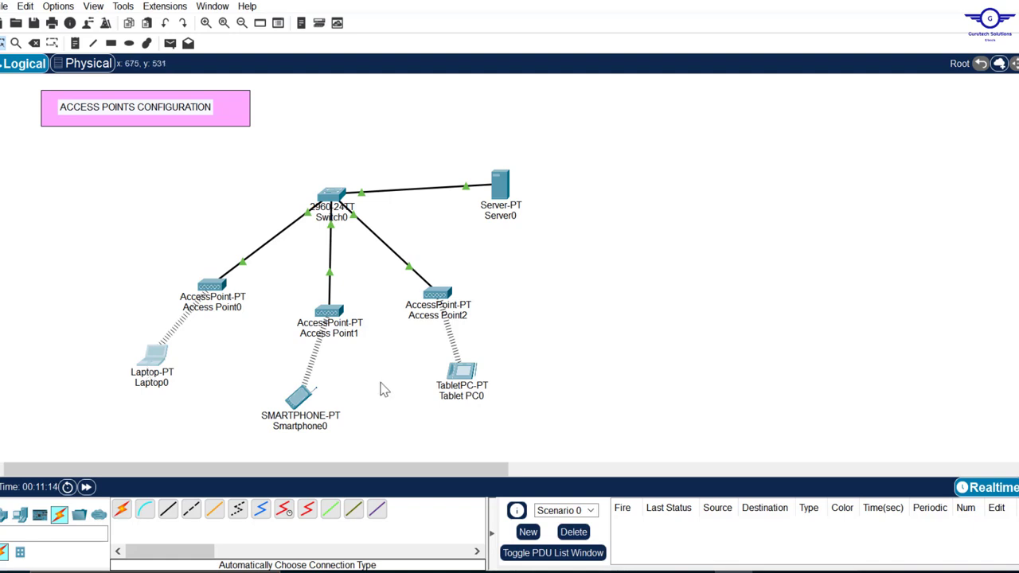
mouse_move(291, 407)
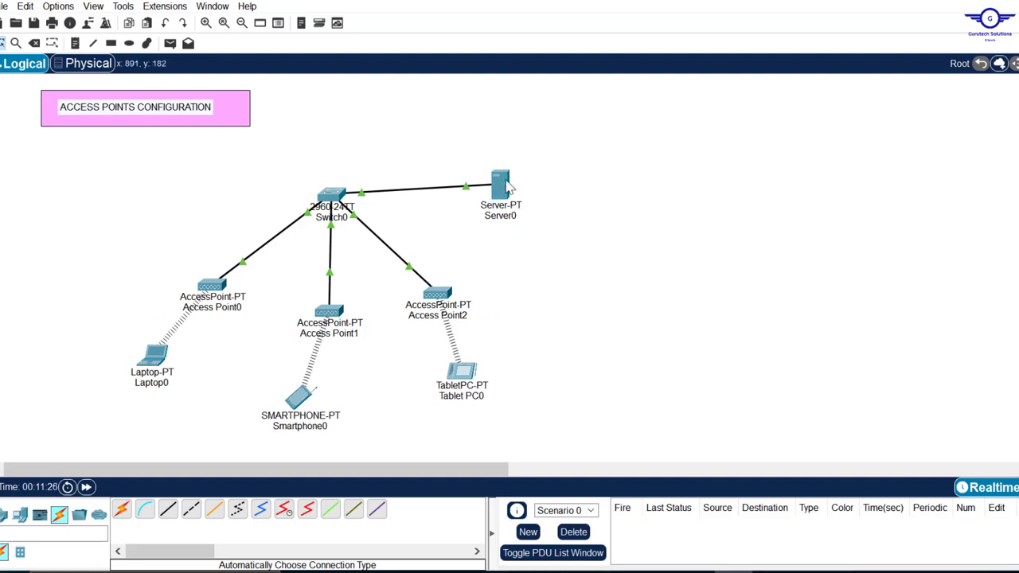
- Give Server0 static IP 10.10.10.10, mask 255.0.0.0, gateway 10.10.10.1
click(507, 186)
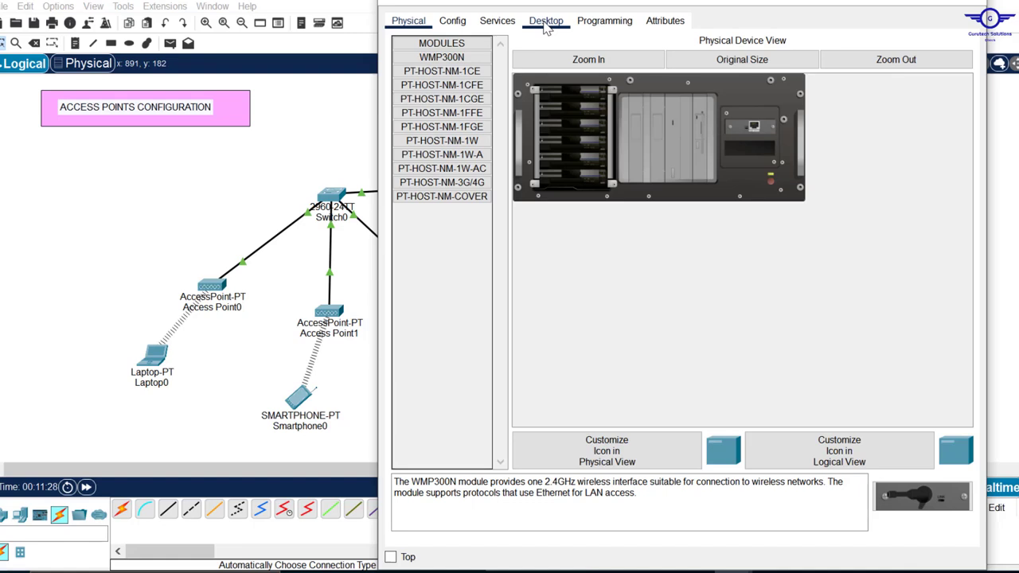
click(546, 21)
click(444, 65)
click(615, 99)
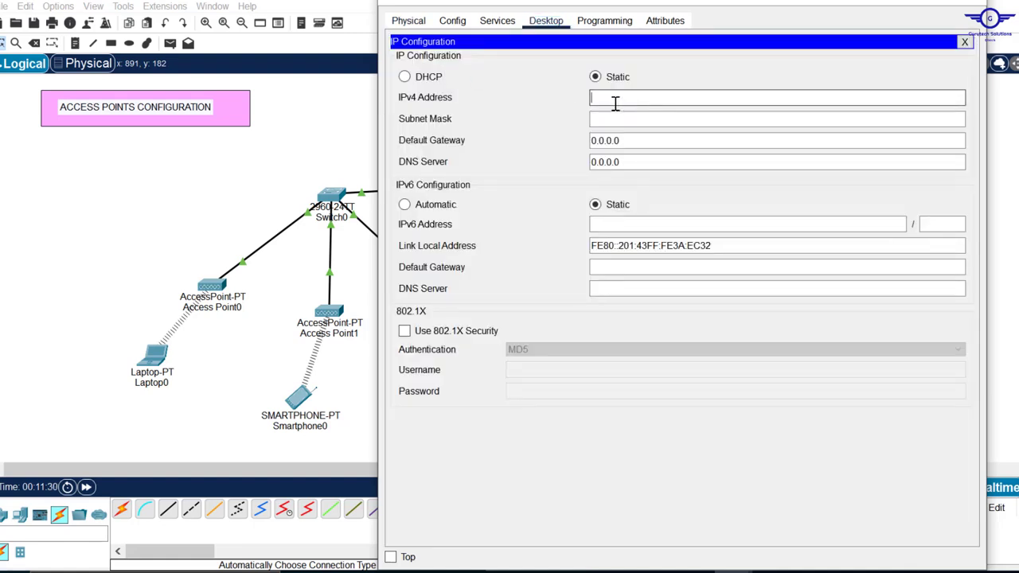
text(10.10.10.10)
click(629, 119)
key(Tab)
text(10.10.10.1)
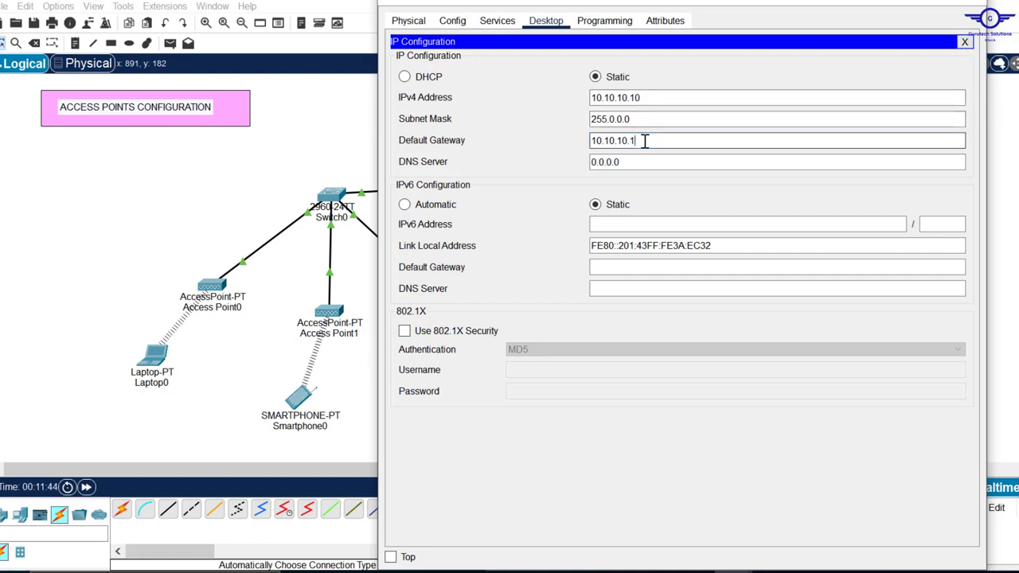
drag(645, 141, 587, 141)
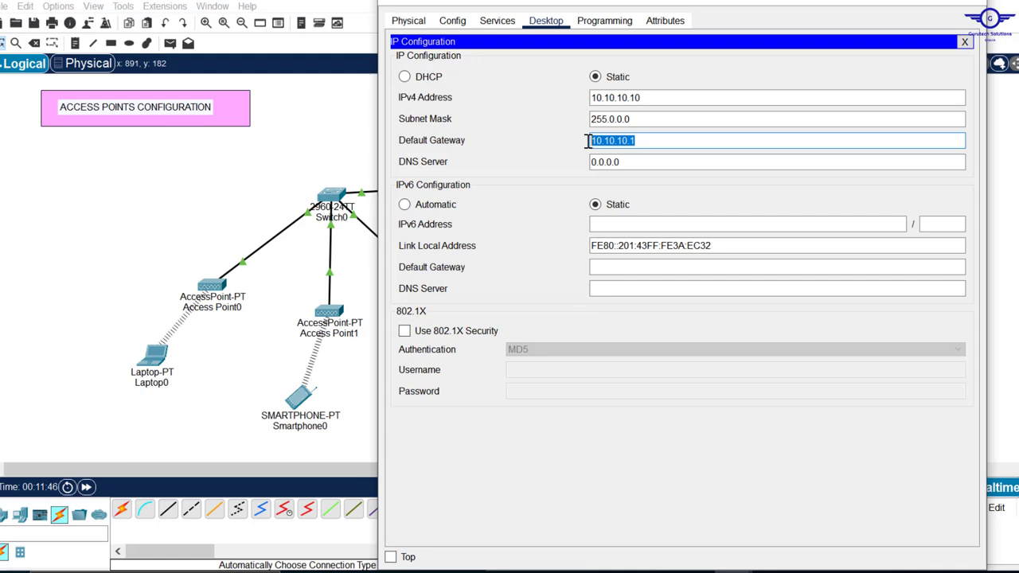
click(964, 41)
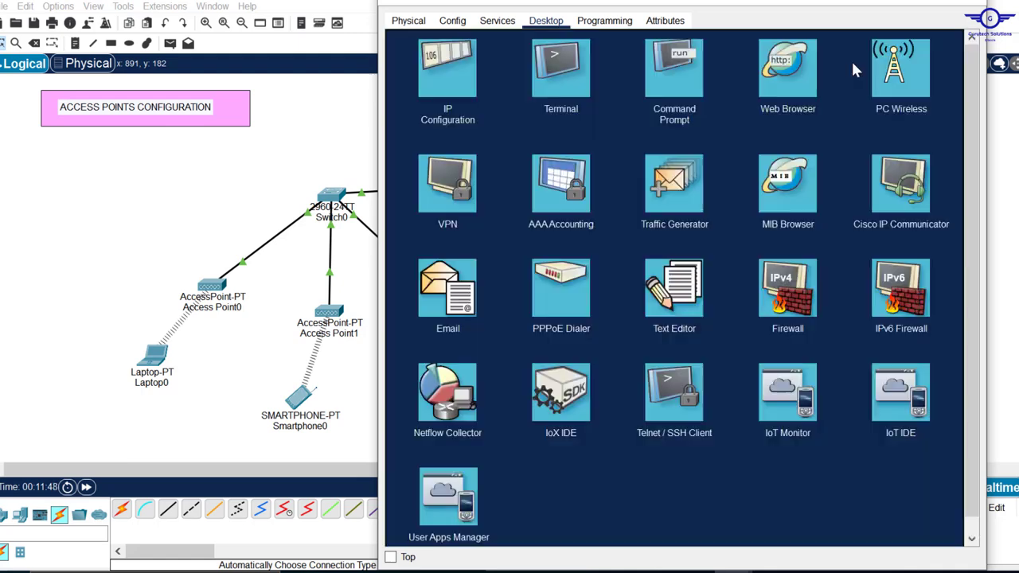
- Recheck Server0's IP configuration and move to its Services settings
click(497, 21)
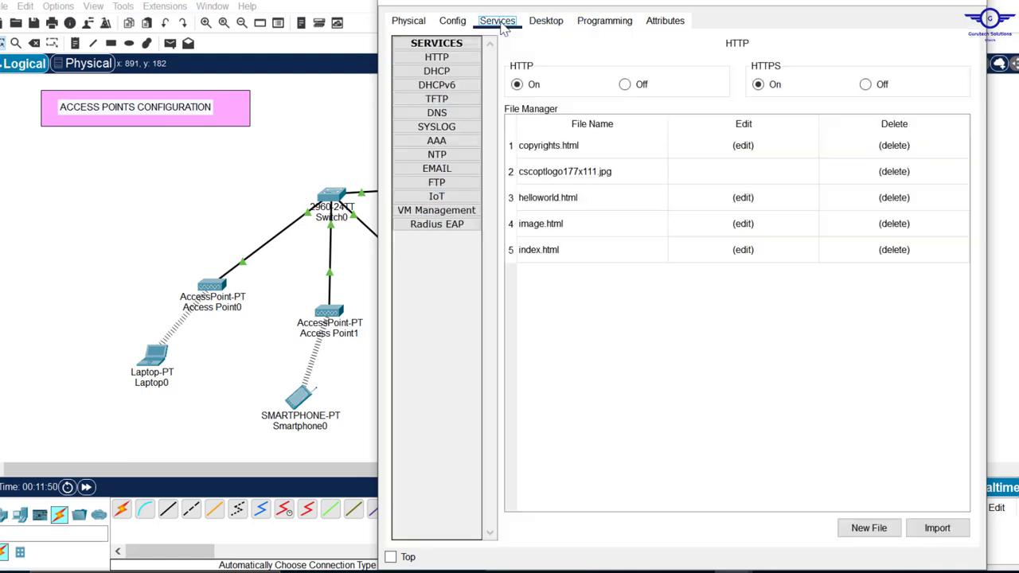
click(548, 22)
click(446, 75)
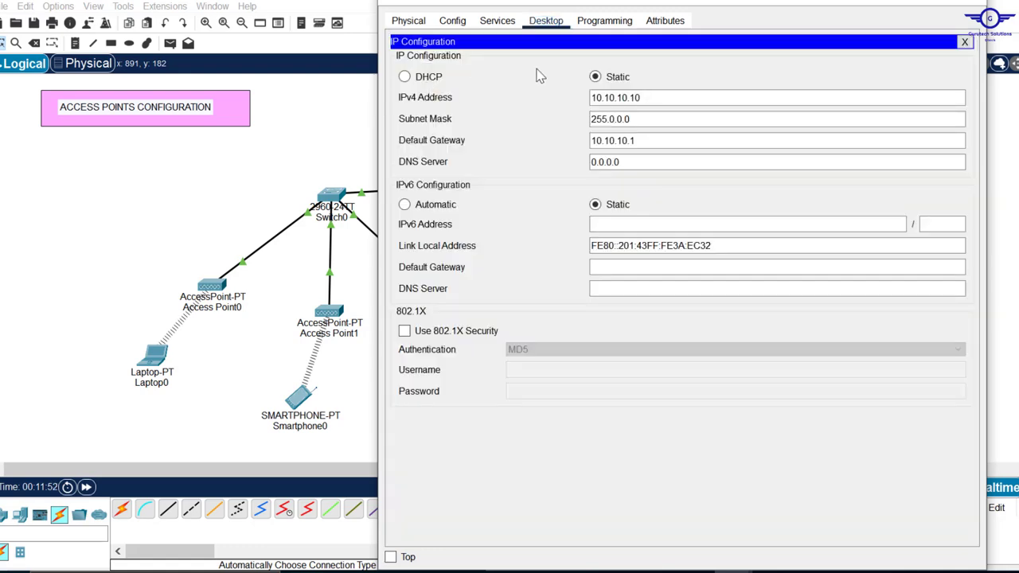
click(498, 21)
- Turn on Server0's DHCP service and set the serverPool gateway and DNS to 10.10.10.1
click(448, 73)
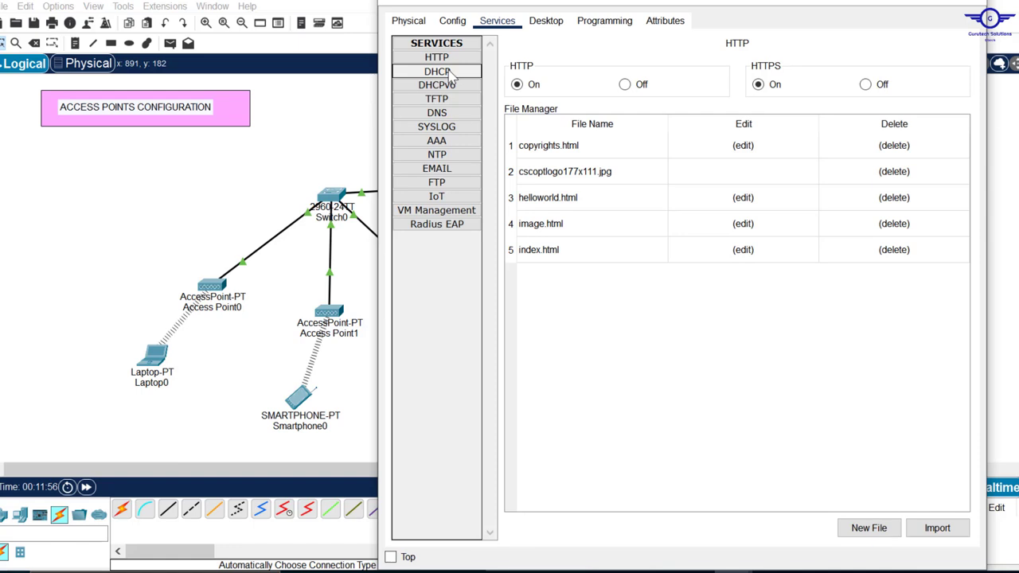
click(780, 68)
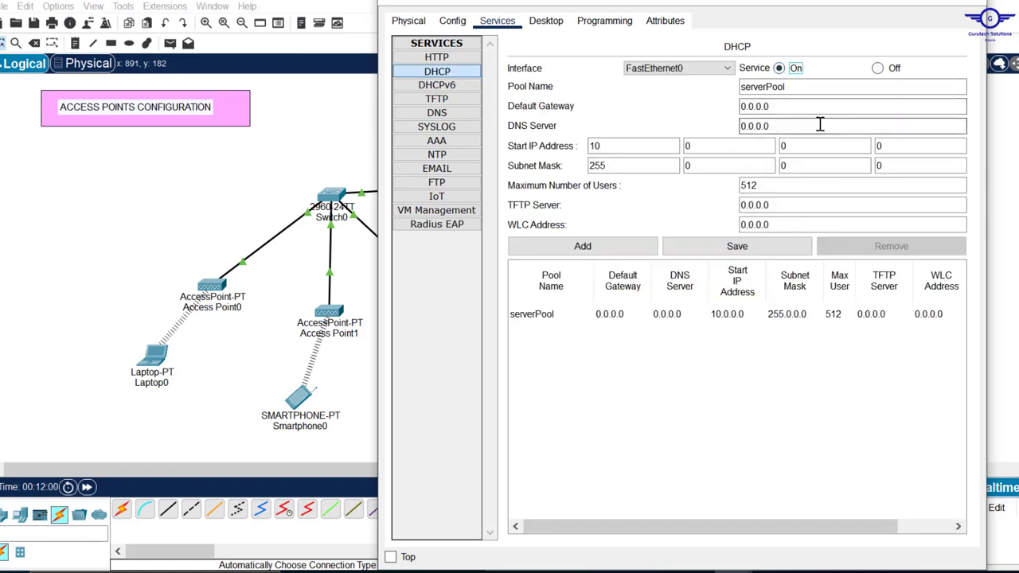
drag(784, 106, 690, 111)
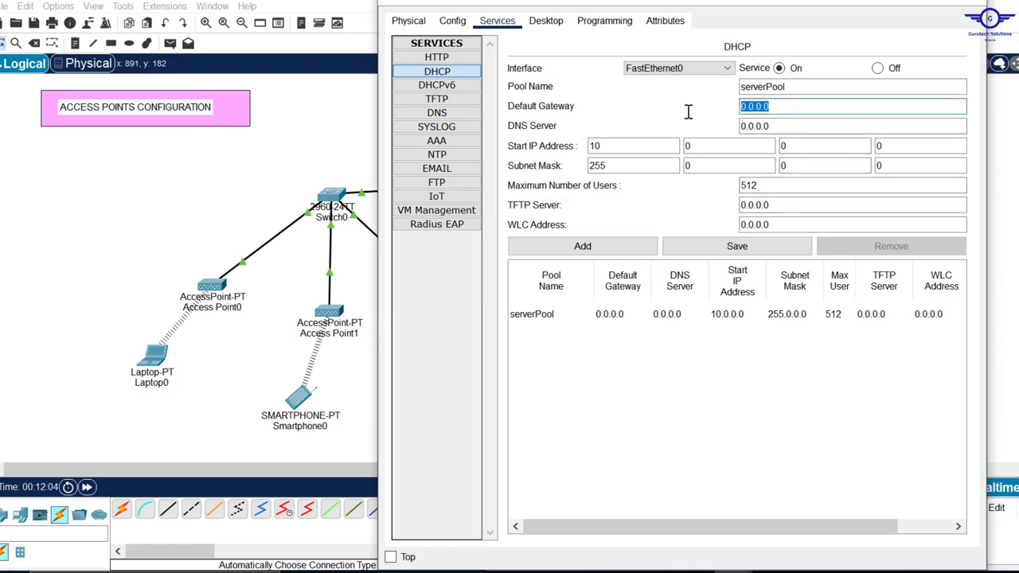
click(775, 104)
drag(780, 109, 662, 109)
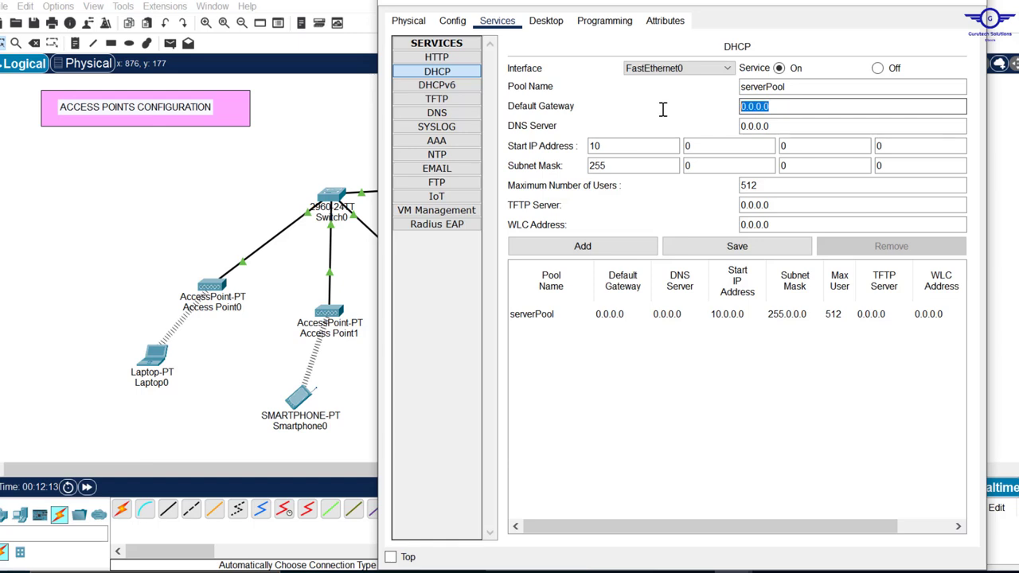
text(10)
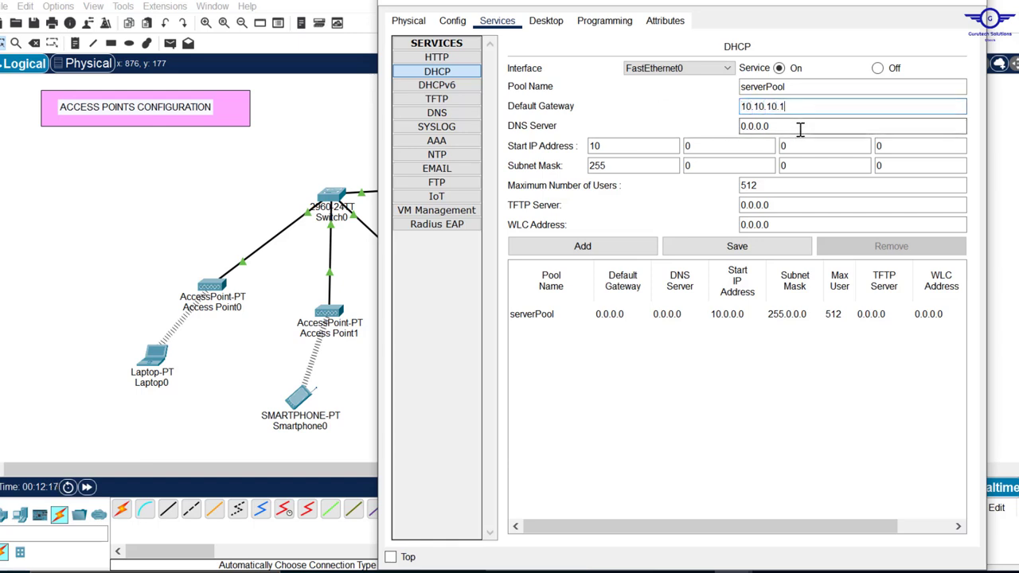
drag(785, 127, 632, 119)
text(10)
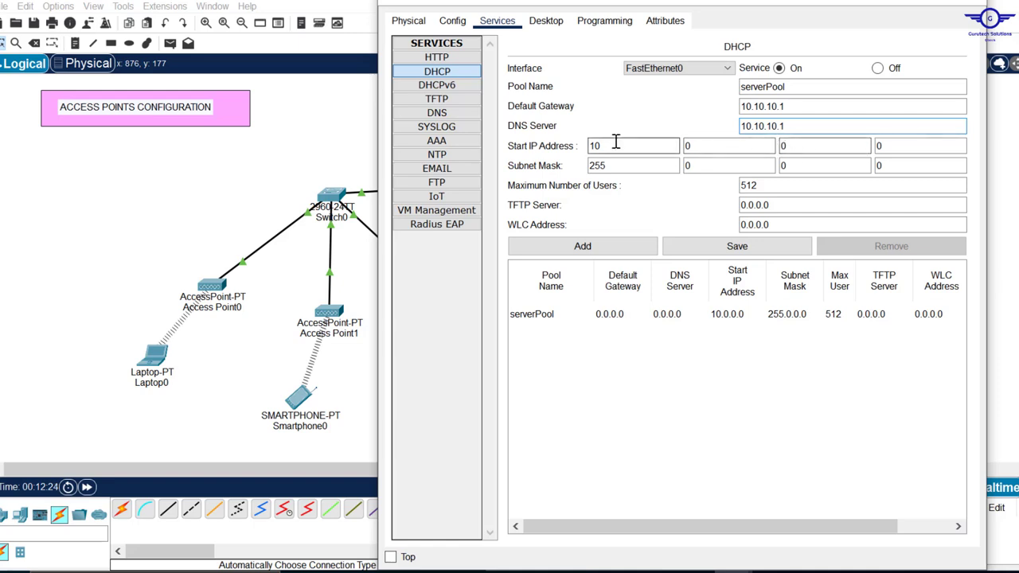
- Set the serverPool start address to 10.10.10.151 and save the pool
click(699, 143)
click(785, 145)
click(883, 148)
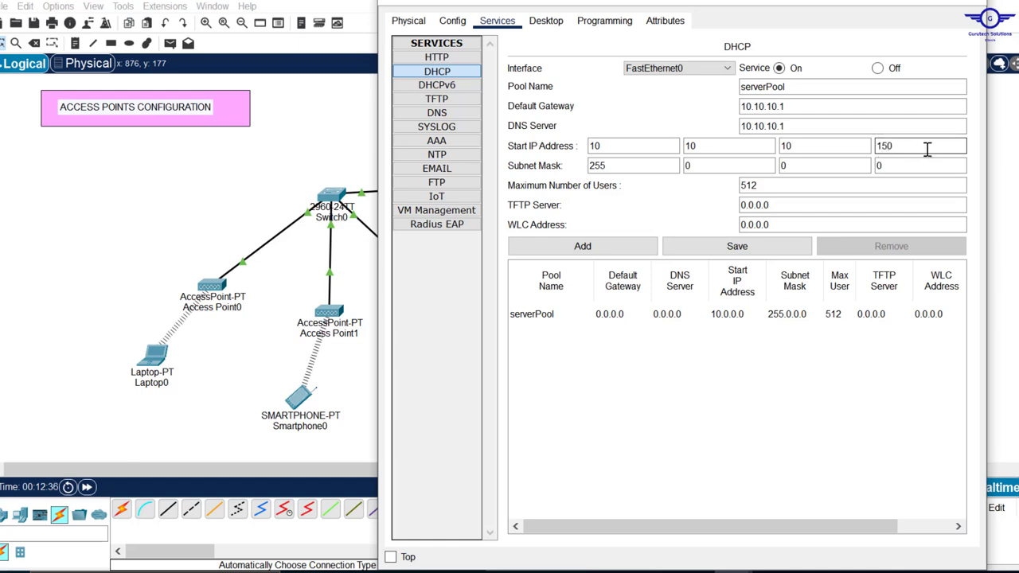
click(748, 247)
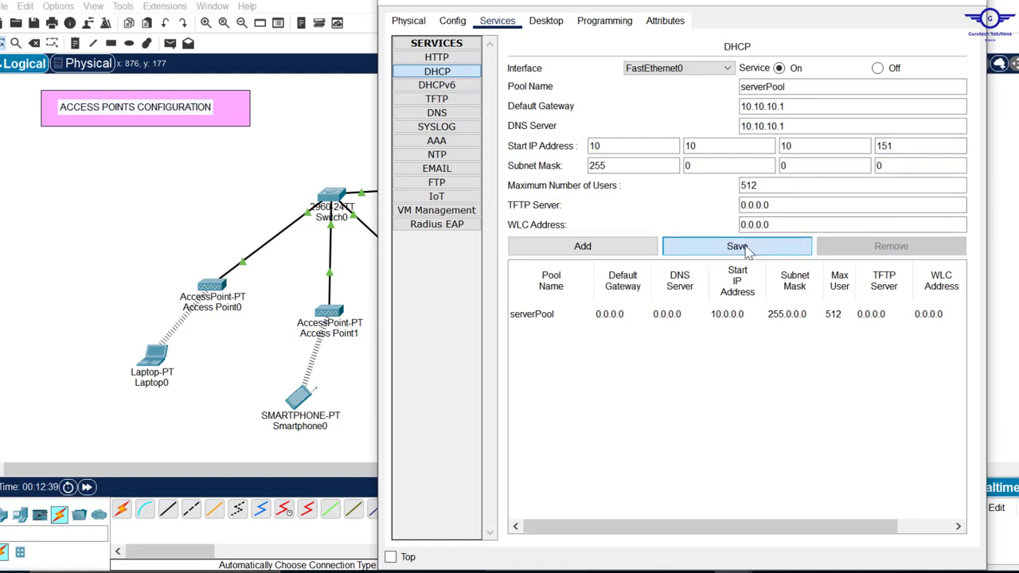
click(969, 6)
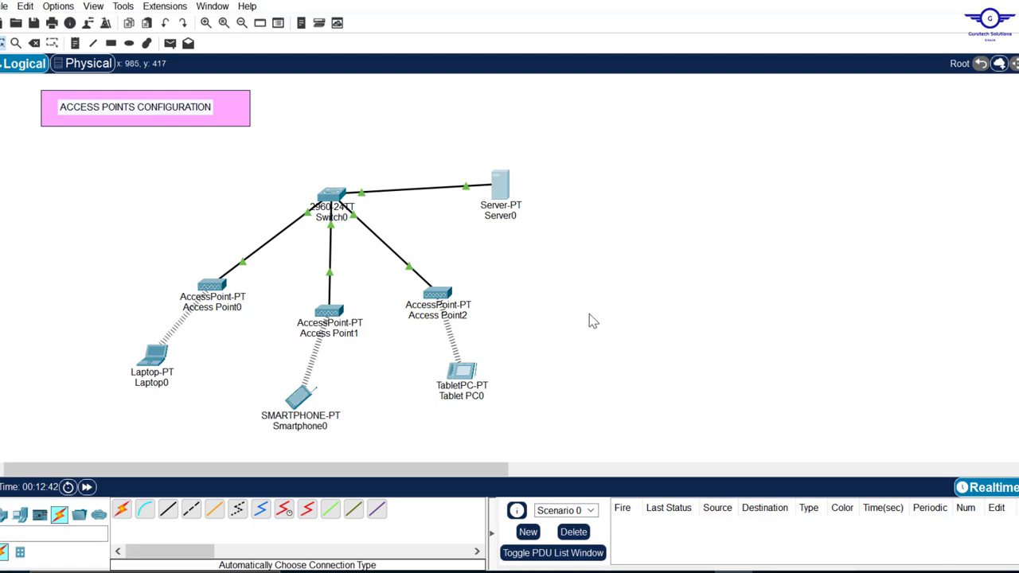
- Renew Laptop0's DHCP lease, obtaining 10.10.10.152 with gateway and DNS 10.10.10.1
click(307, 394)
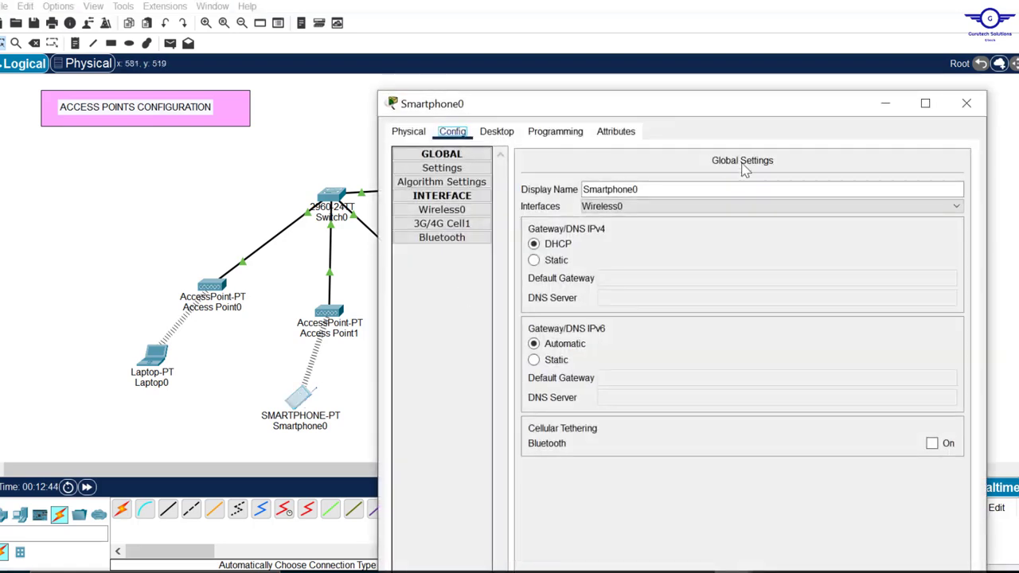
click(963, 106)
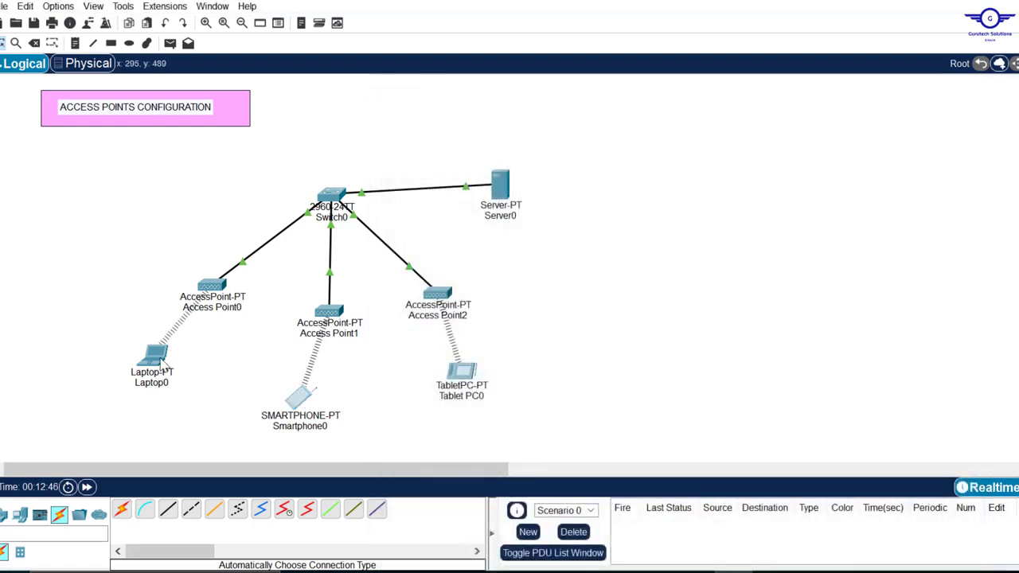
click(159, 362)
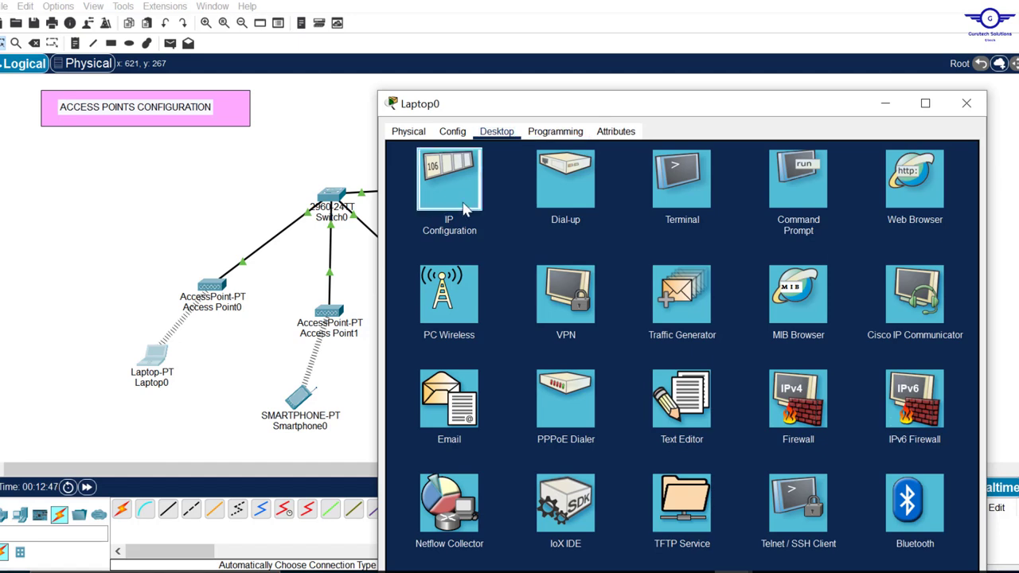
click(457, 205)
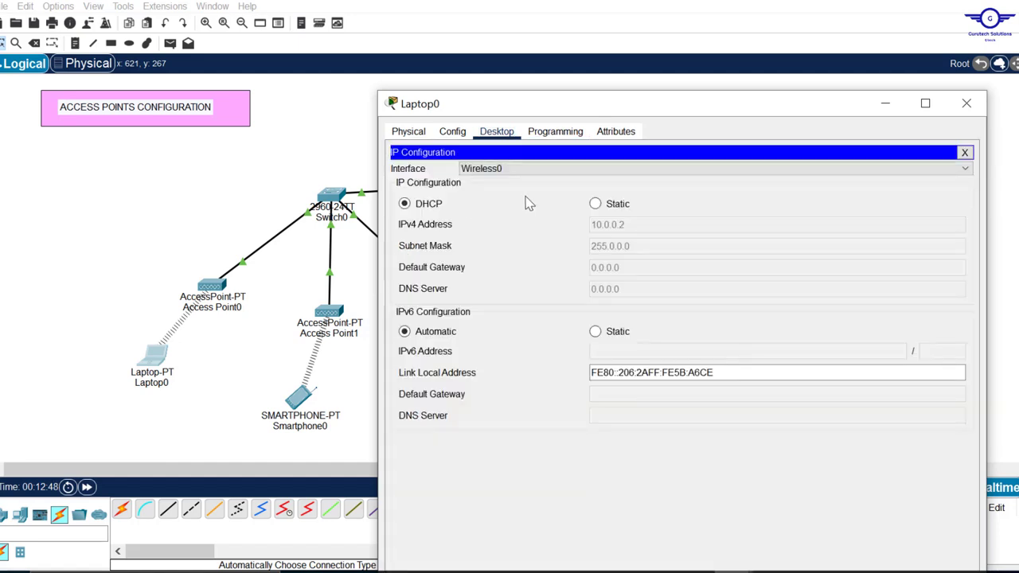
click(596, 206)
click(429, 205)
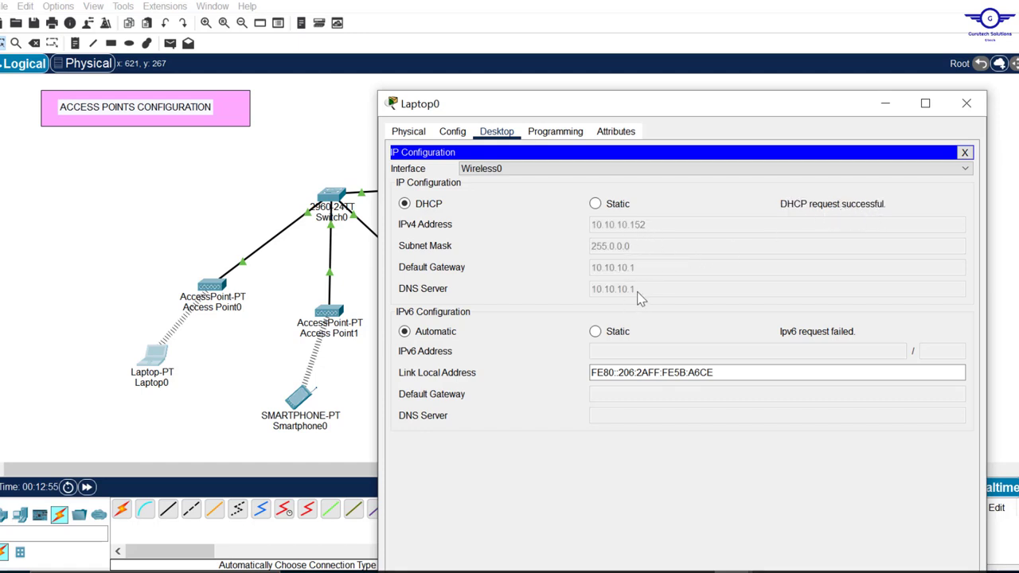
click(966, 104)
- Renew Tablet PC0's DHCP lease, obtaining 10.10.10.153 with gateway and DNS 10.10.10.1
click(462, 371)
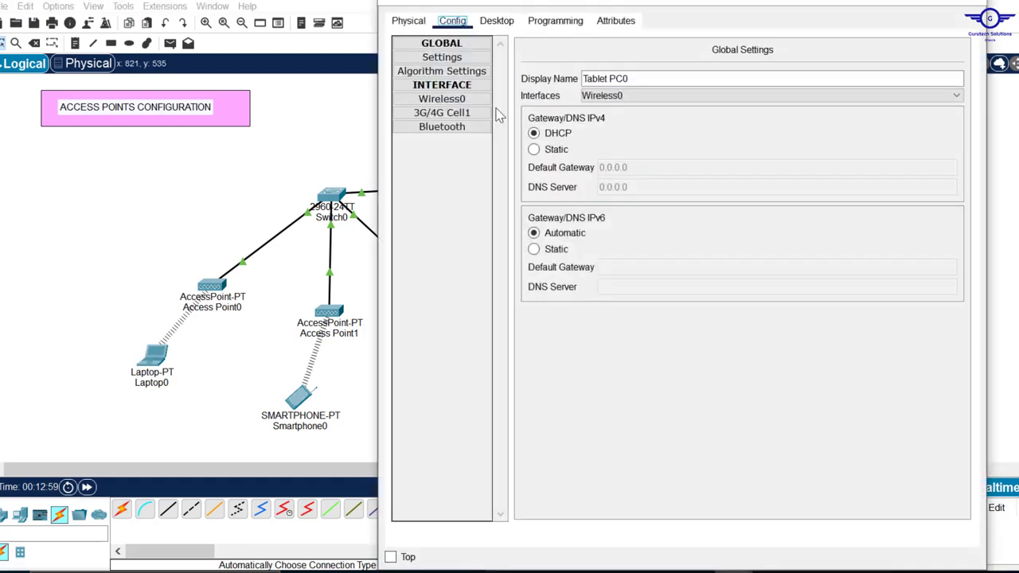
click(497, 21)
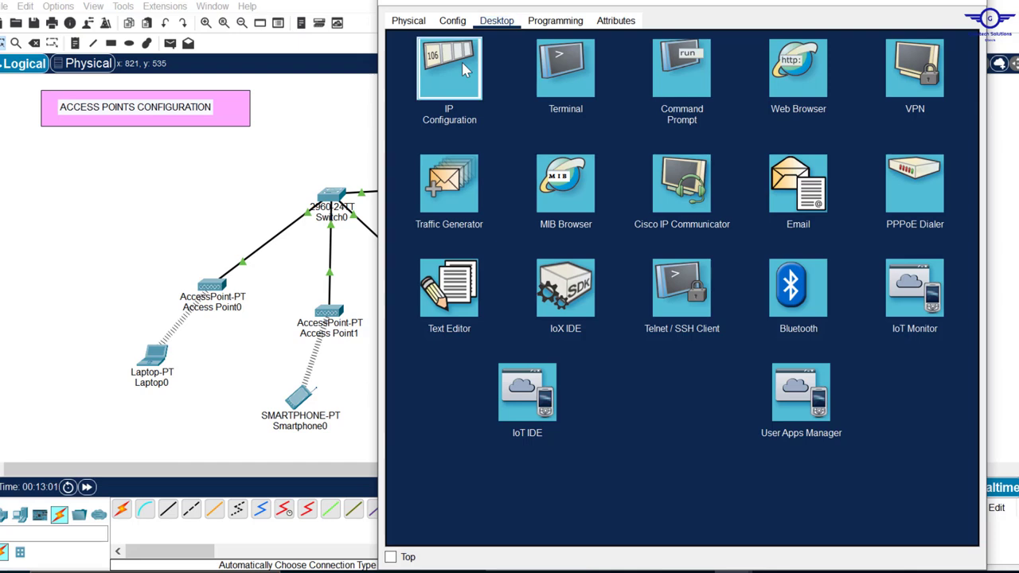
click(465, 69)
click(595, 93)
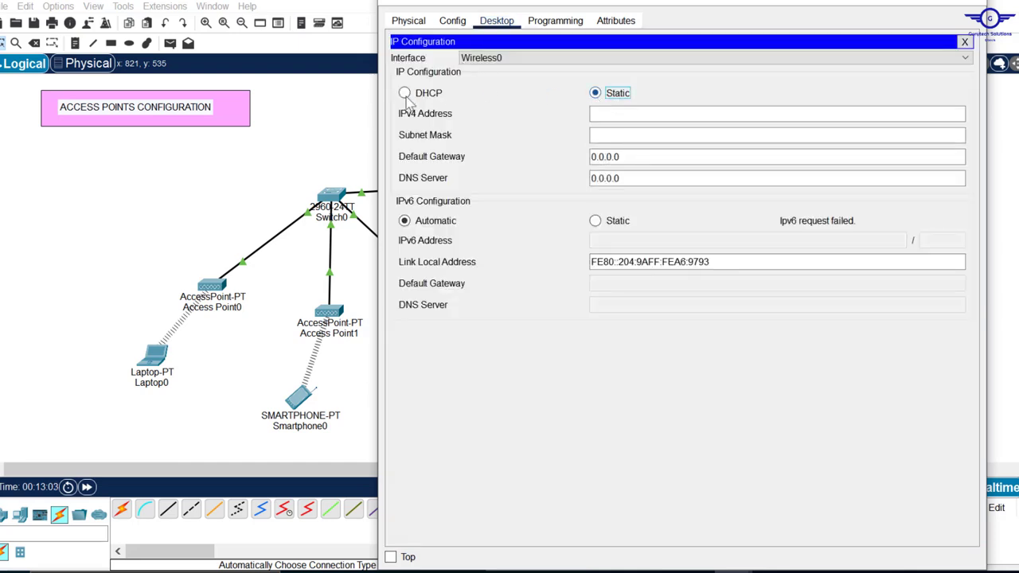
click(404, 93)
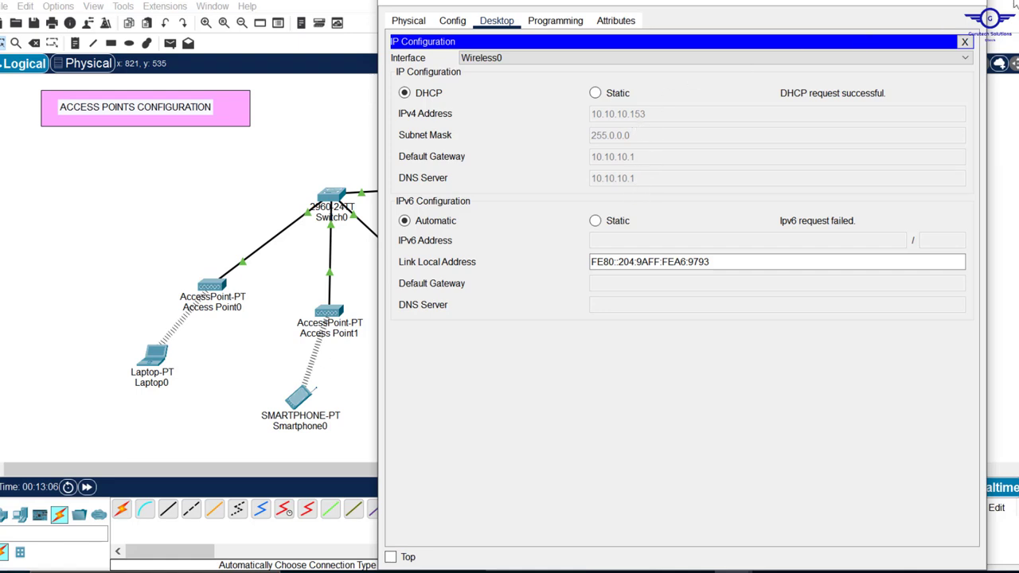
click(969, 6)
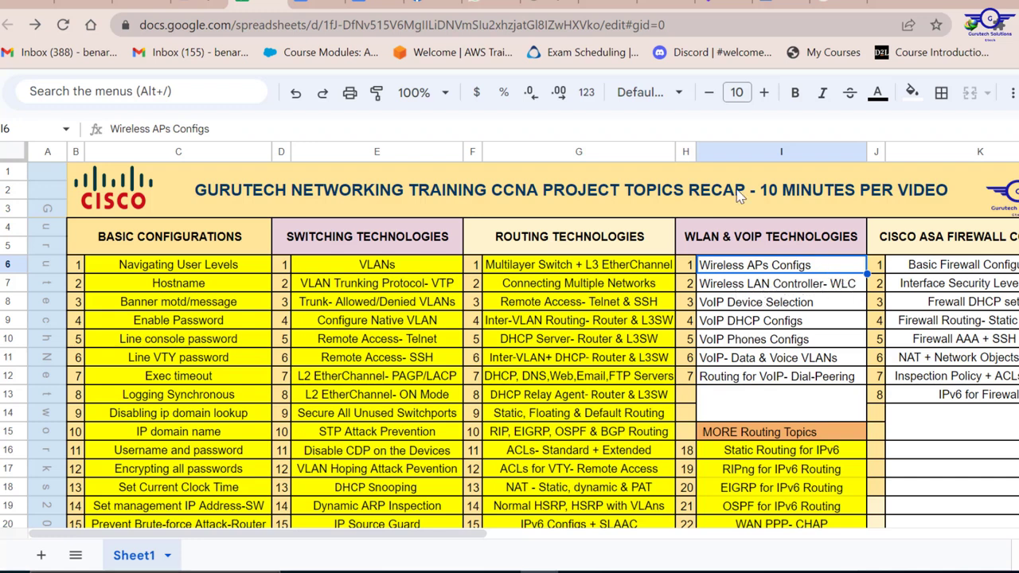
- Fill cell I6, Wireless APs Configs, with yellow
click(912, 93)
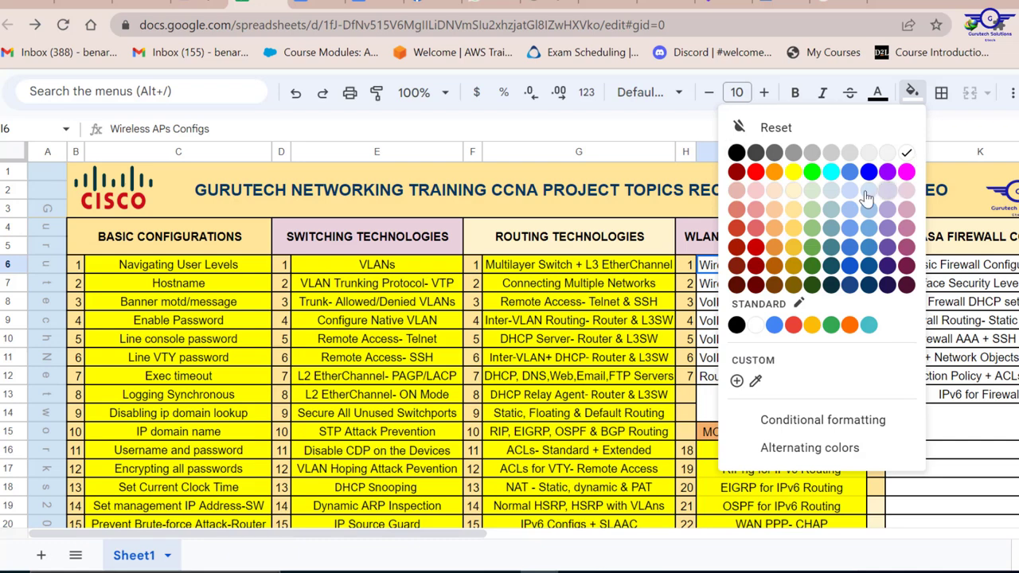
click(792, 172)
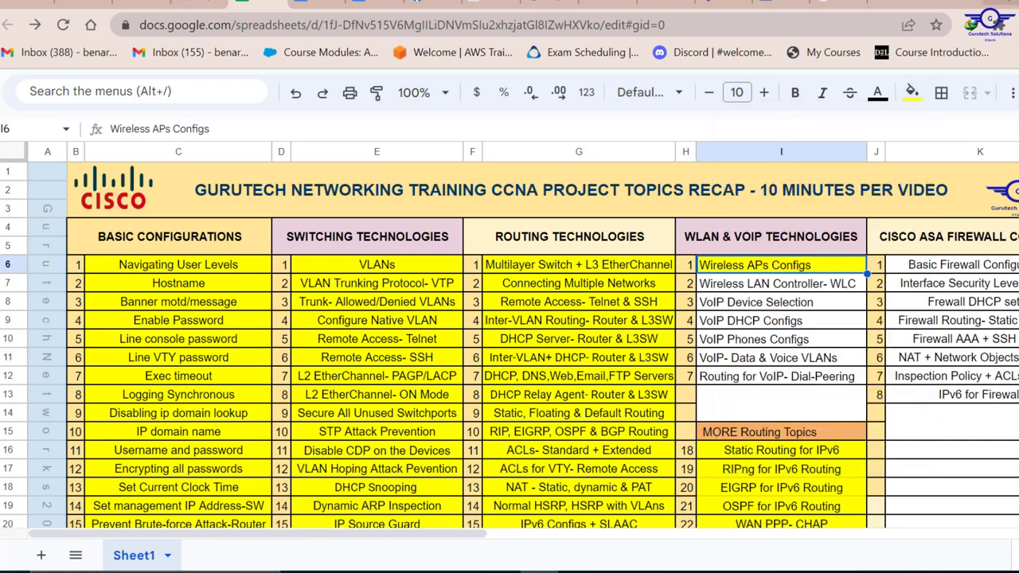